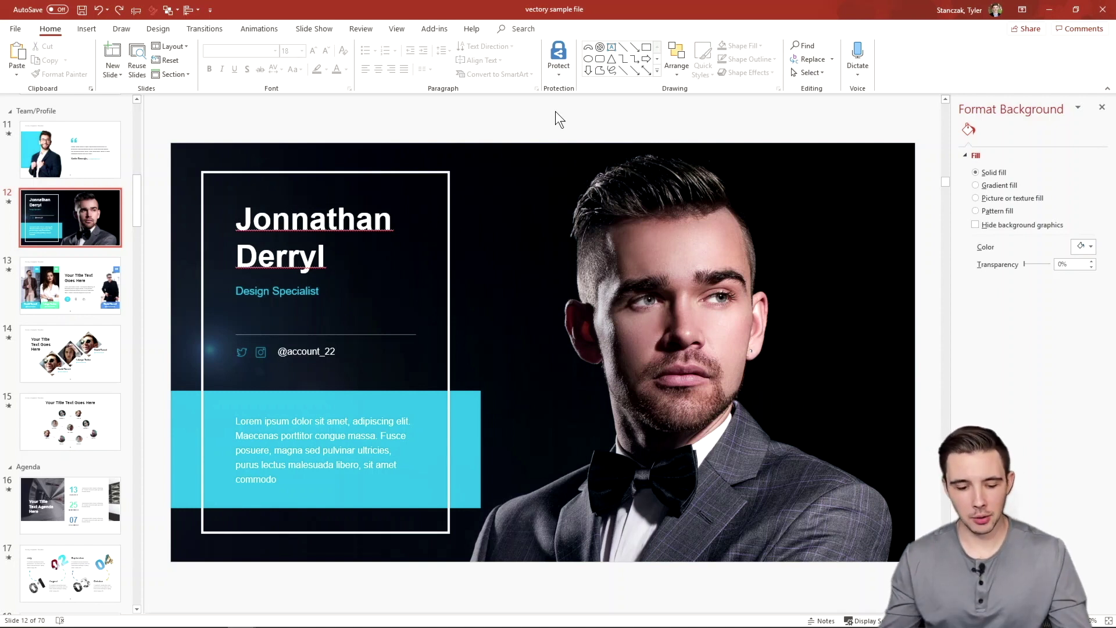
# - Paste the woman's photo onto slide 12 and undo a trial move so it stays centred
pyautogui.hotkey('ctrl', 'v')
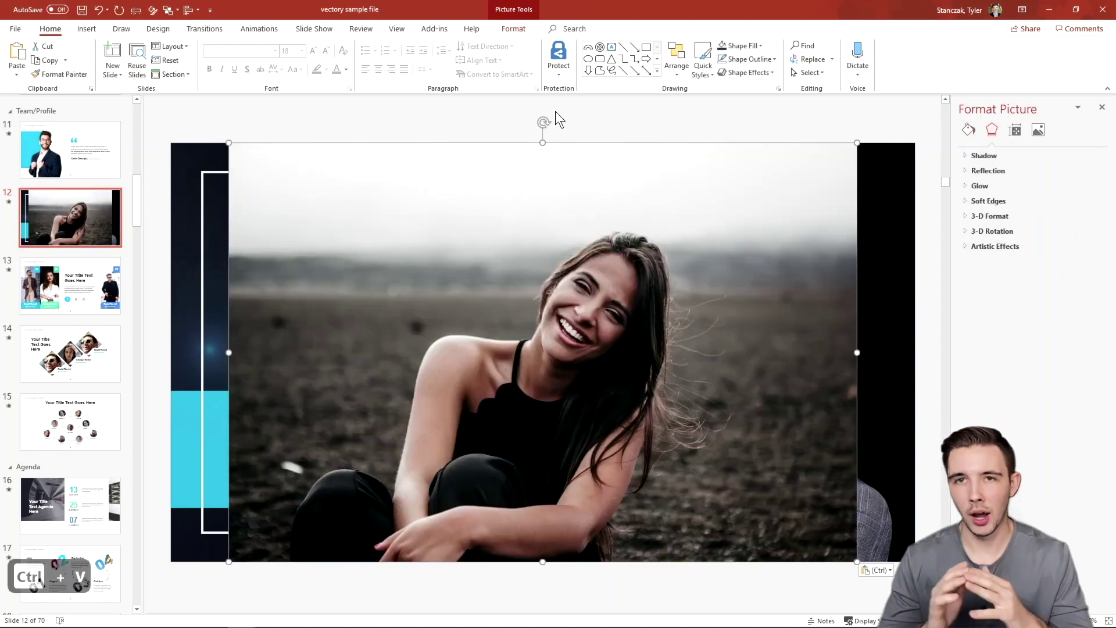
pyautogui.moveTo(715, 204); pyautogui.dragTo(363, 294)
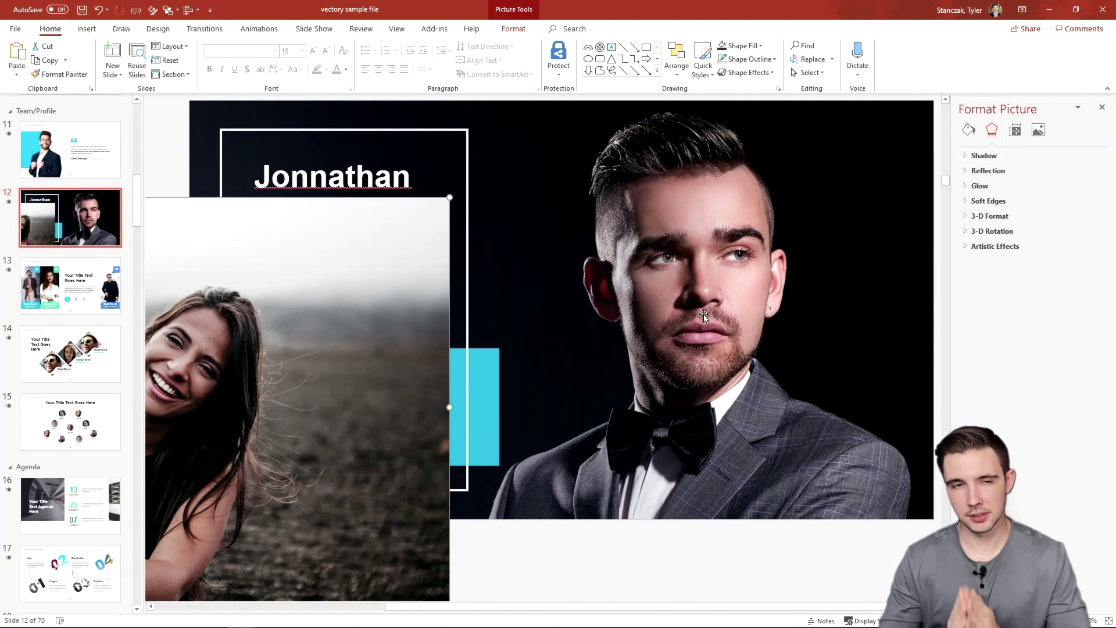
pyautogui.hotkey('ctrl', 'z')
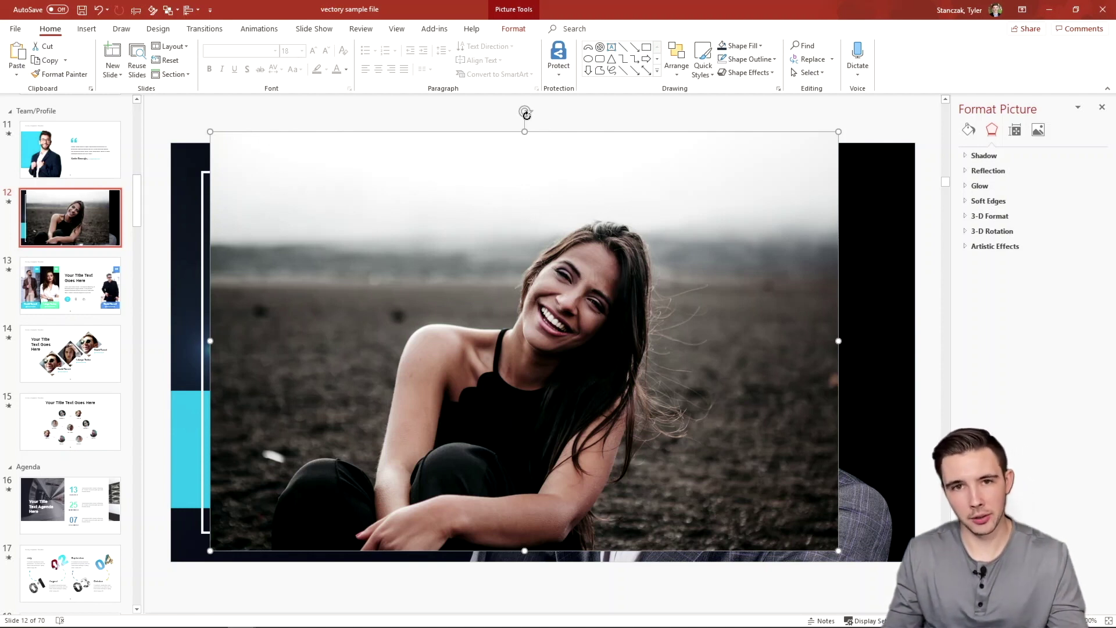
# - Apply Remove Background to the woman's photo and keep the changes
pyautogui.click(515, 30)
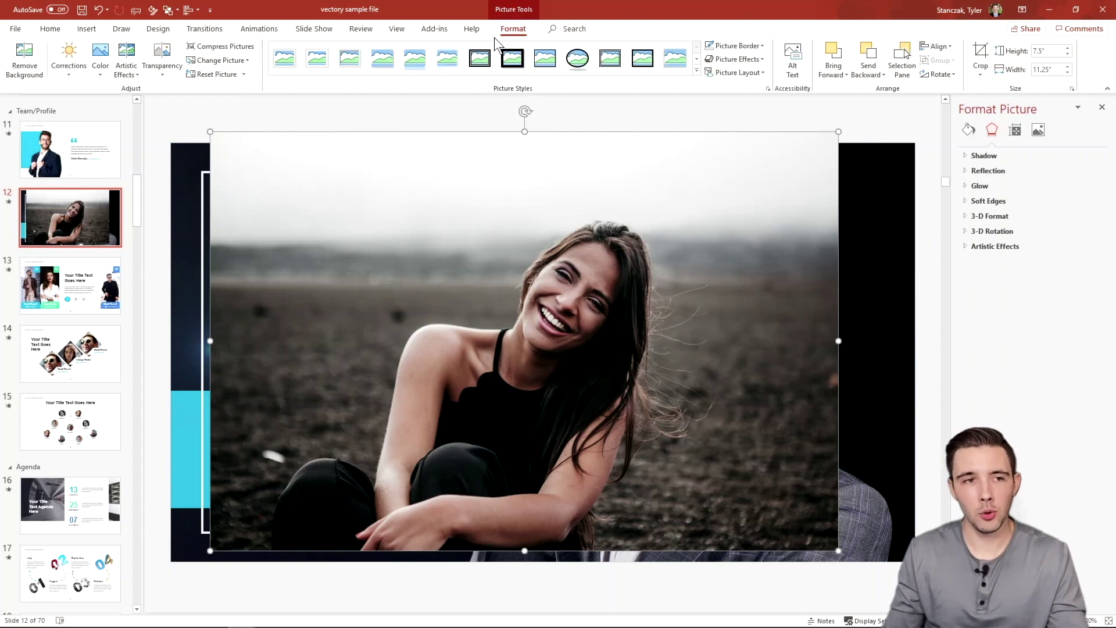
pyautogui.click(27, 58)
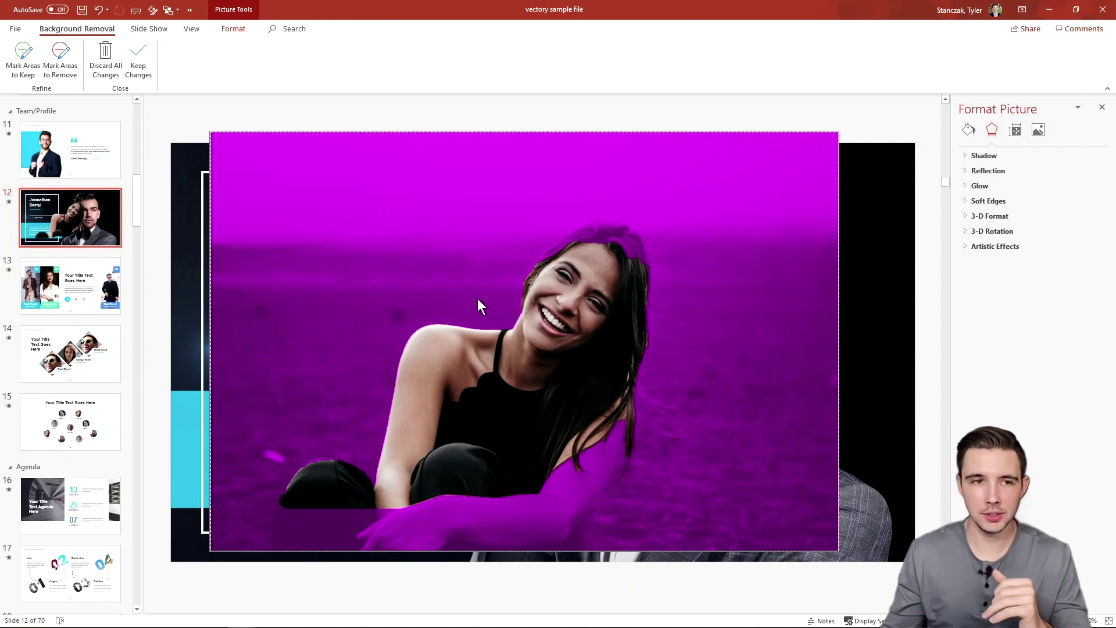
pyautogui.click(138, 55)
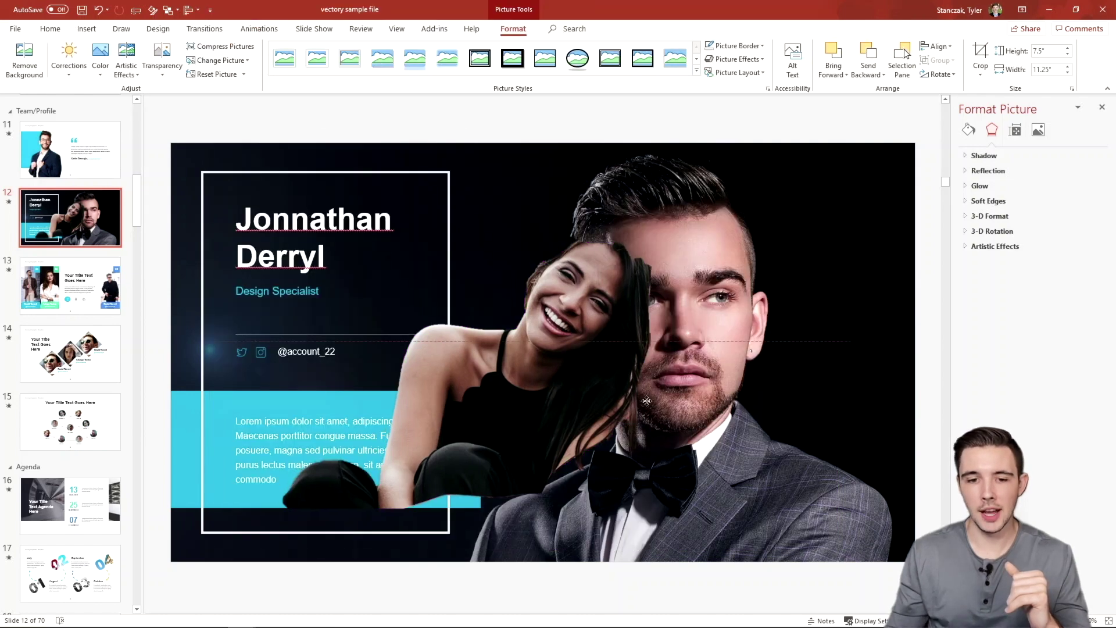
# - Move the photo to the right, then reopen Remove Background in Mark Areas to Keep mode
pyautogui.moveTo(501, 361); pyautogui.dragTo(639, 346)
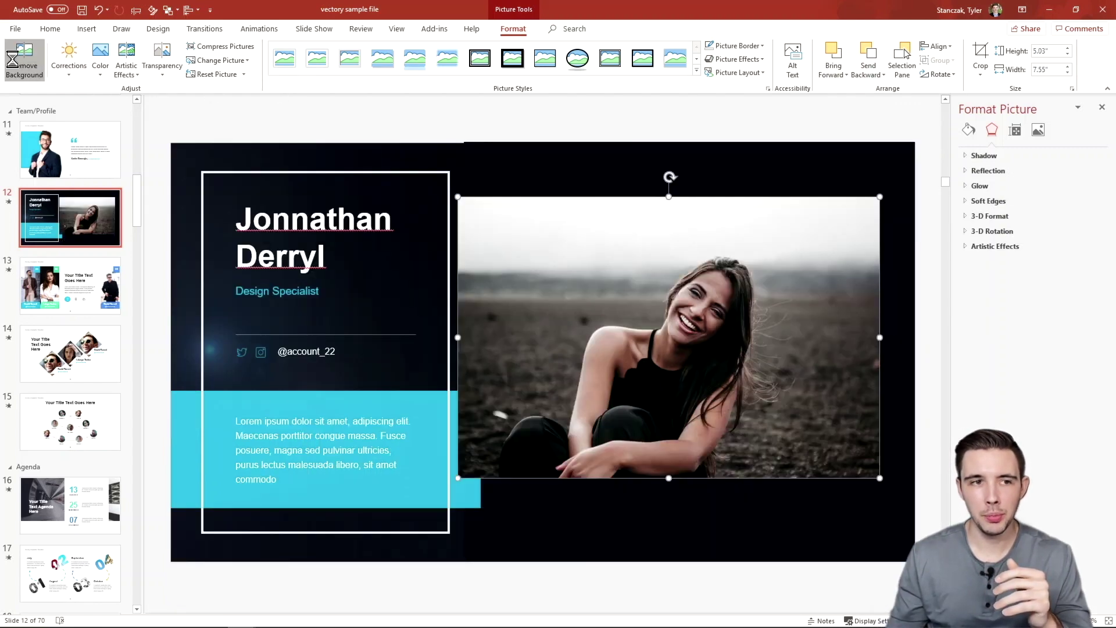
pyautogui.click(11, 60)
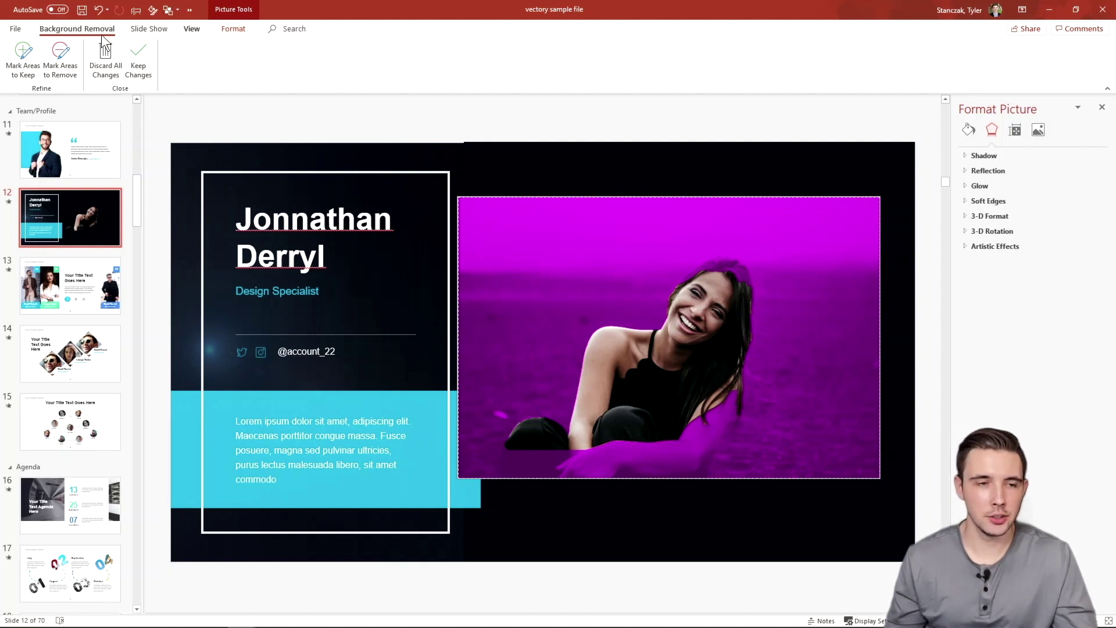
pyautogui.click(26, 61)
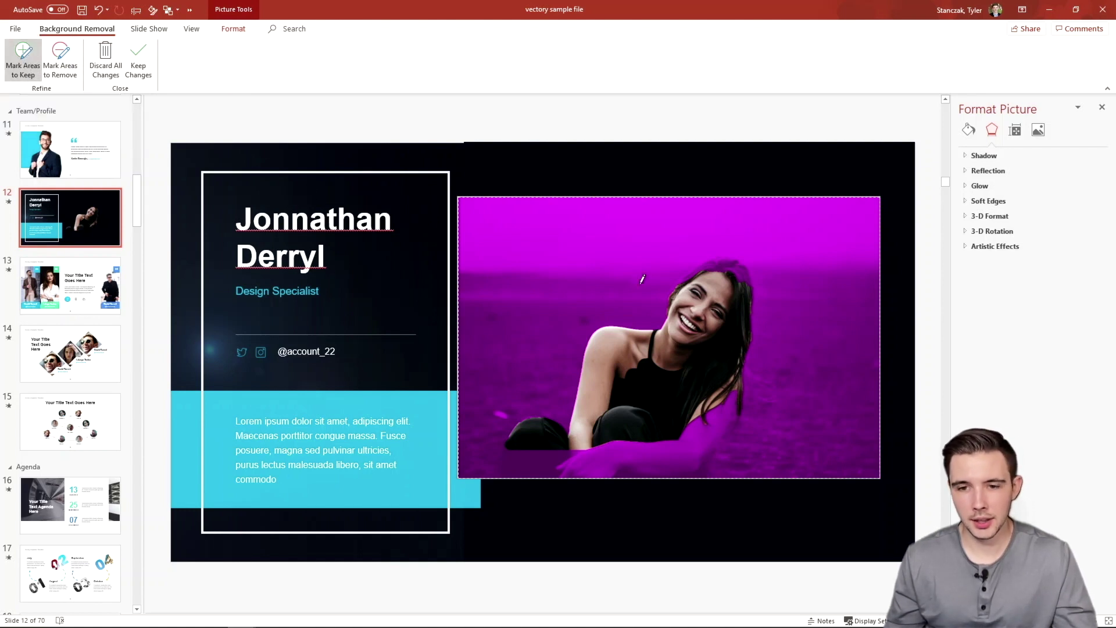
# - Undo the previous keep mark and mark the hair's left edge to keep
pyautogui.scroll(3, 642, 280)
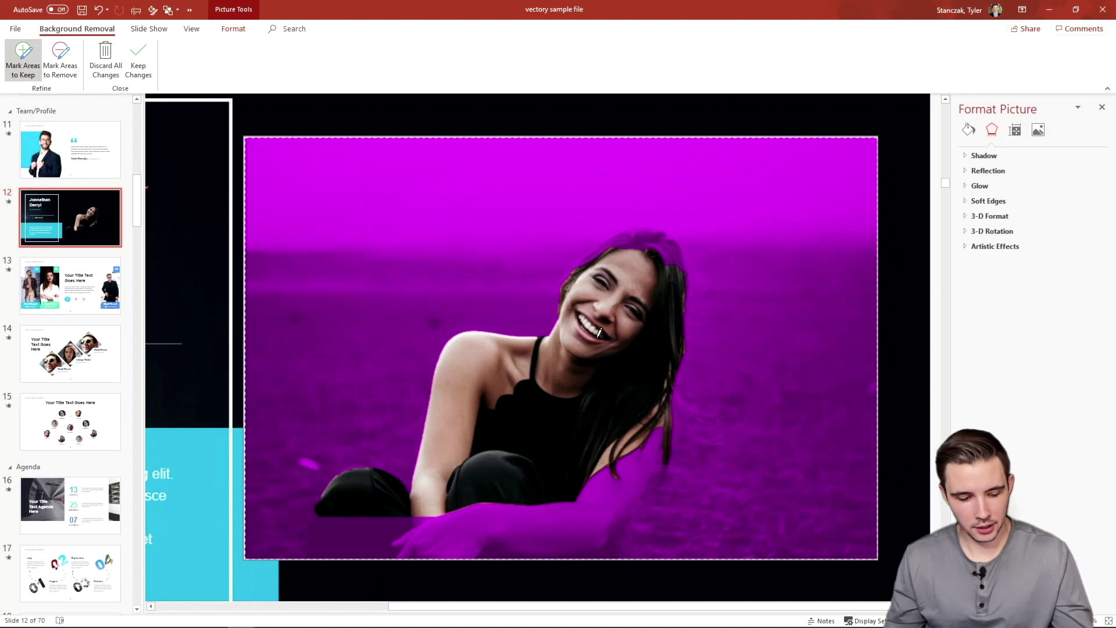
pyautogui.scroll(2, 600, 333)
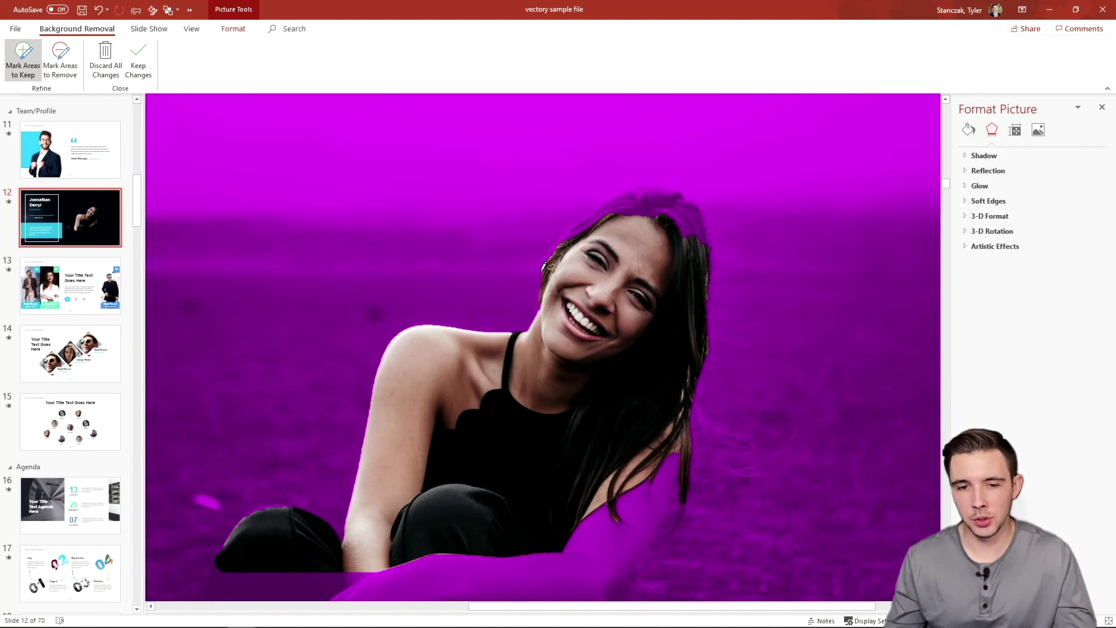
pyautogui.hotkey('ctrl', 'z')
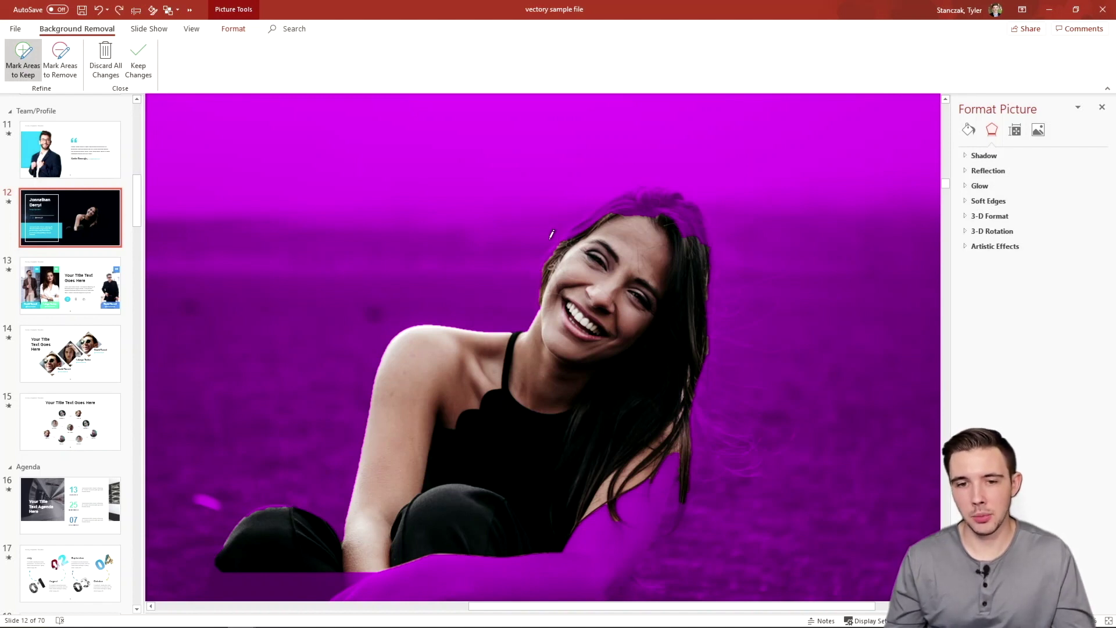
pyautogui.moveTo(545, 268)
pyautogui.mouseDown()
pyautogui.moveTo(587, 211)
pyautogui.moveTo(646, 186)
pyautogui.moveTo(685, 198)
pyautogui.moveTo(706, 224)
pyautogui.moveTo(702, 253)
pyautogui.moveTo(608, 247)
pyautogui.moveTo(550, 266)
pyautogui.mouseUp()
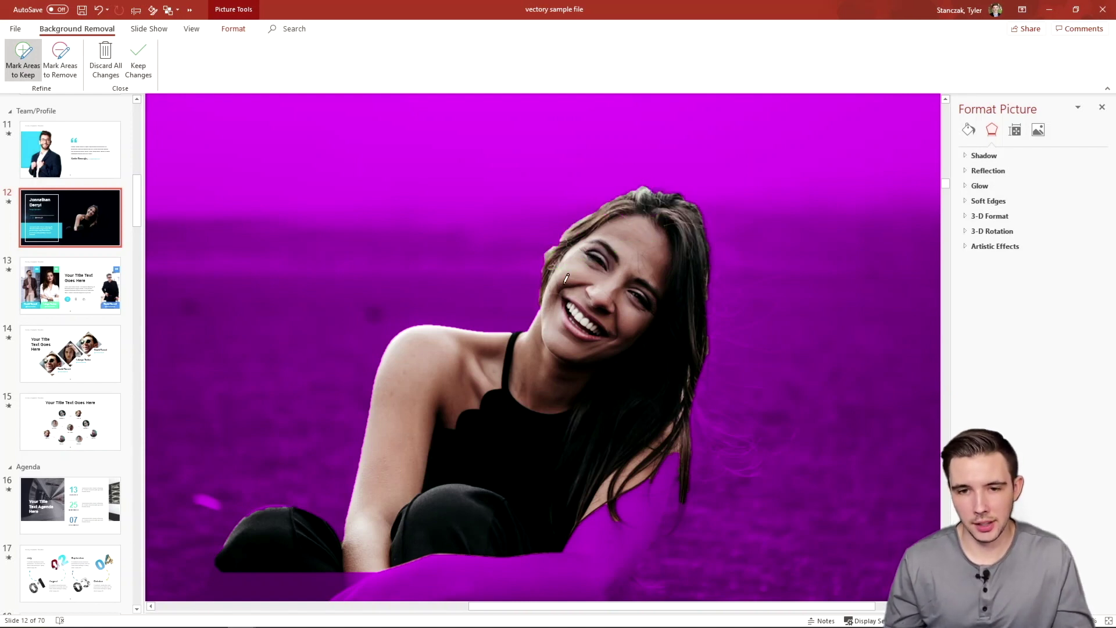
pyautogui.press('Escape')
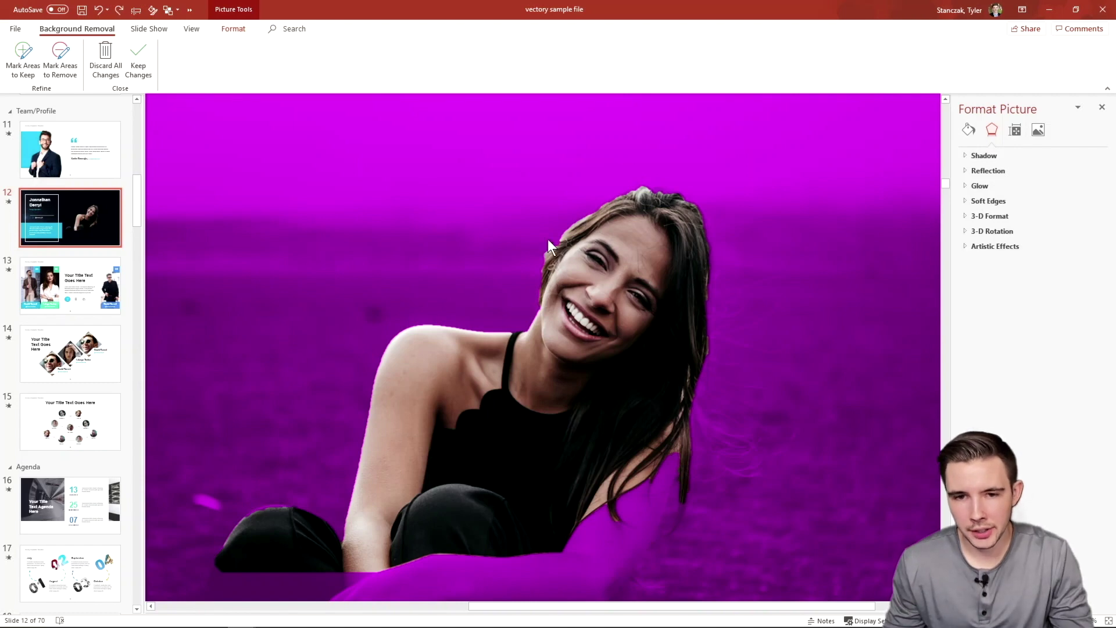
# - Mark the hair edge by her temple as an area to keep
pyautogui.click(23, 58)
pyautogui.scroll(3, 552, 238)
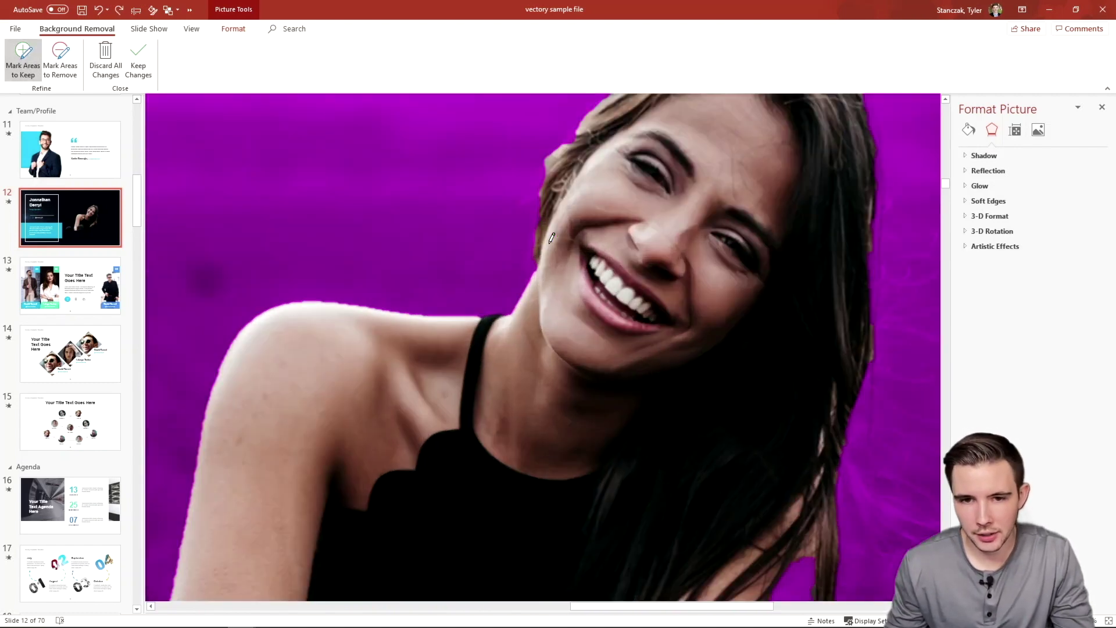
pyautogui.scroll(1, 583, 127)
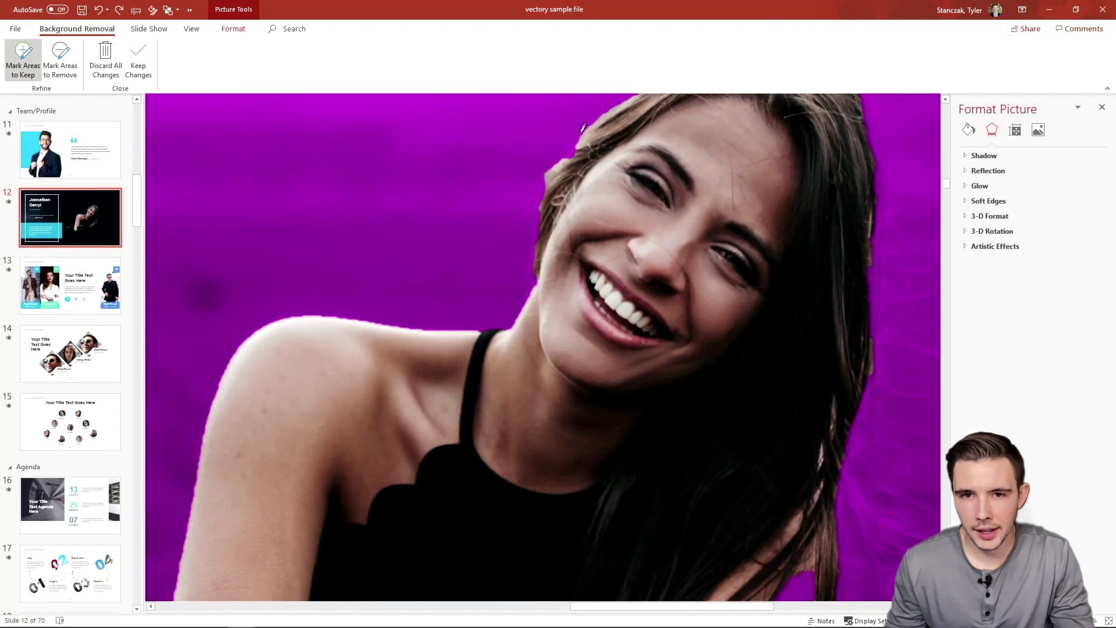
pyautogui.moveTo(585, 137); pyautogui.dragTo(562, 163)
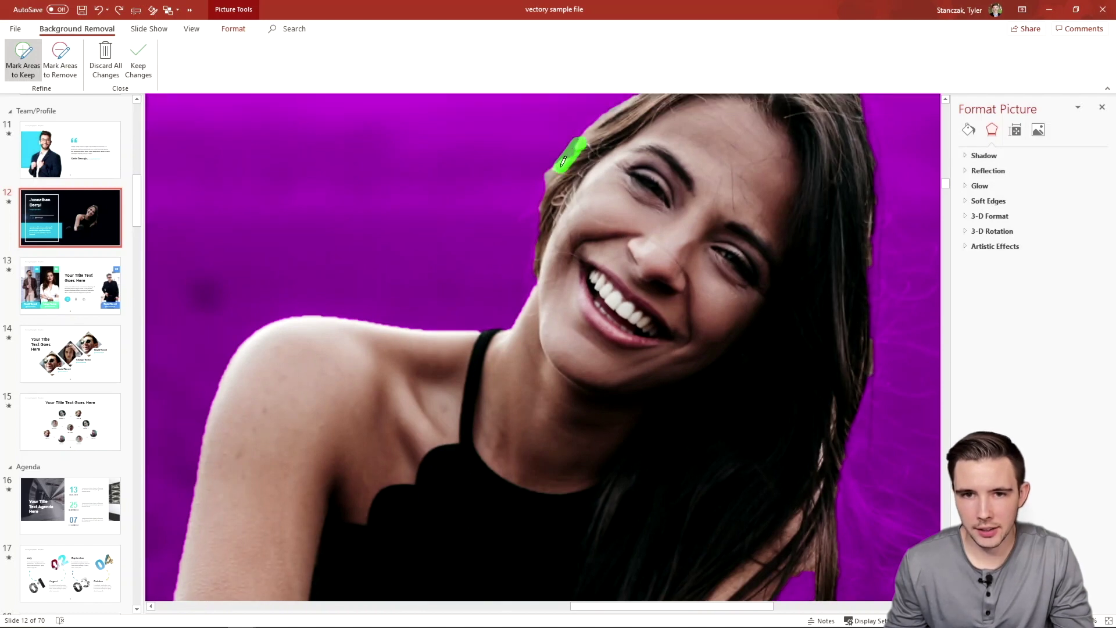
pyautogui.scroll(-3, 599, 209)
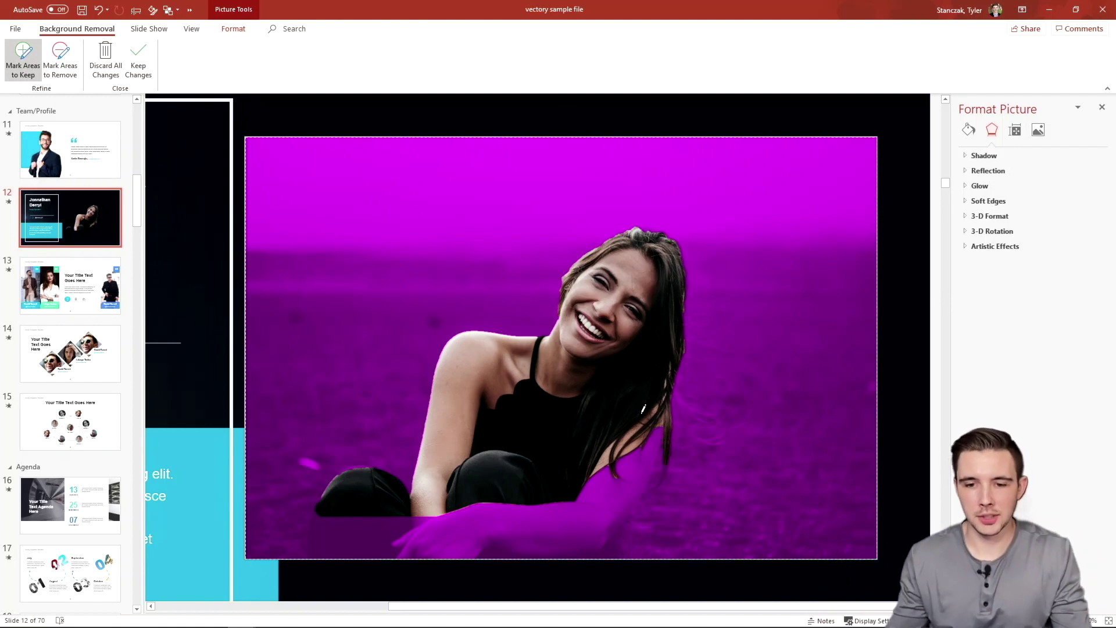
pyautogui.scroll(1, 643, 578)
# - Mark to keep the hair strand beside her arm and the lost area down to the bottom edge
pyautogui.scroll(-1, 632, 438)
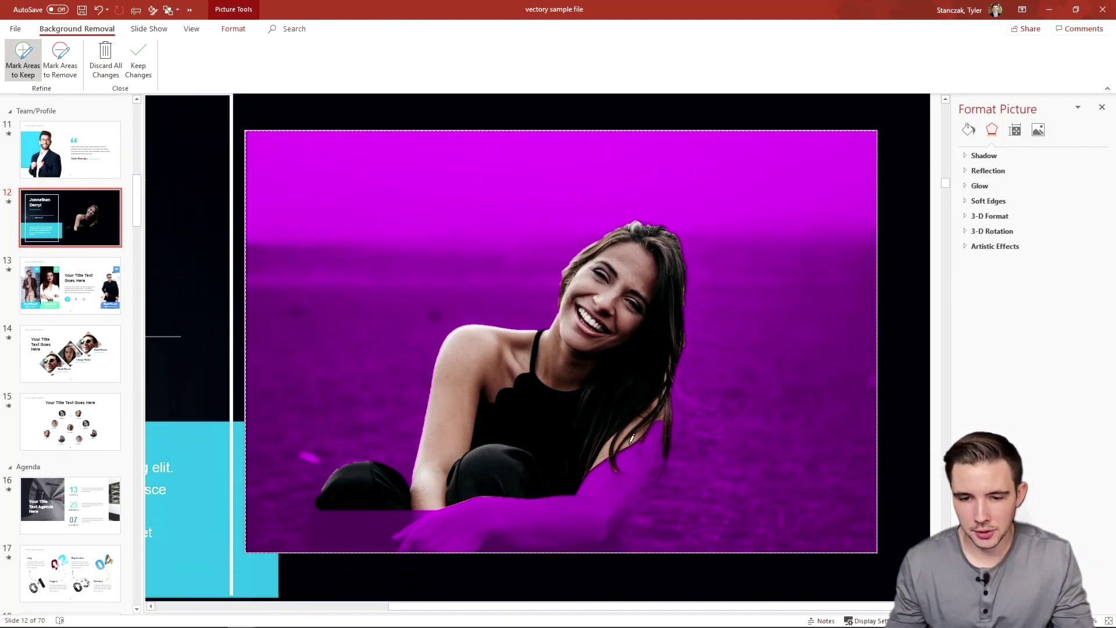
pyautogui.scroll(-1, 632, 438)
pyautogui.scroll(3, 627, 448)
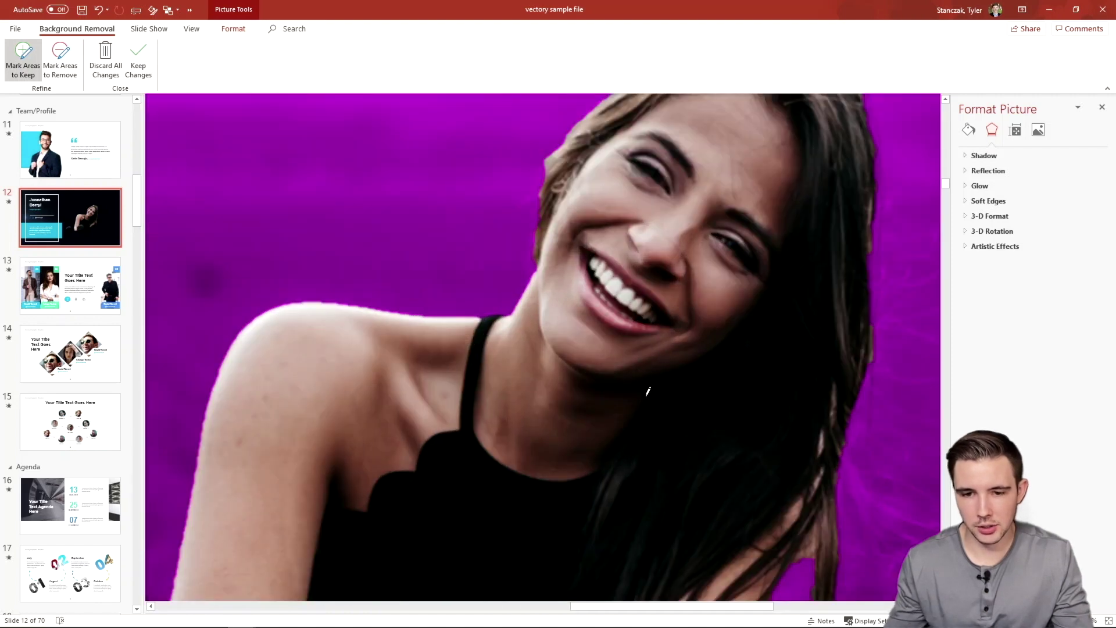
pyautogui.scroll(-5, 643, 400)
pyautogui.scroll(-1, 643, 400)
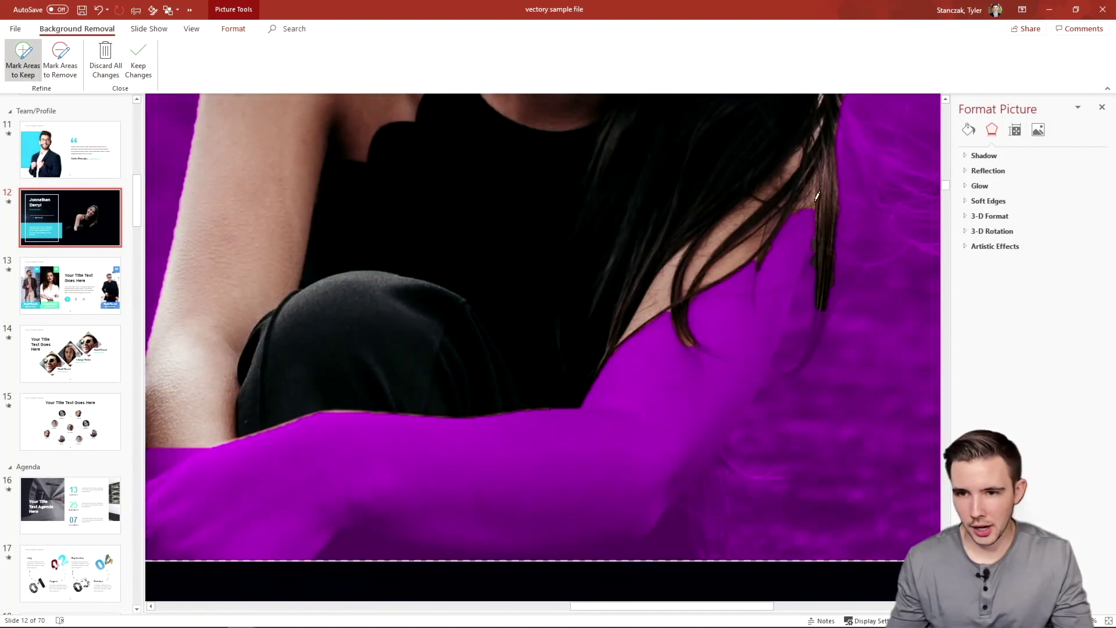
pyautogui.moveTo(814, 199); pyautogui.dragTo(790, 252)
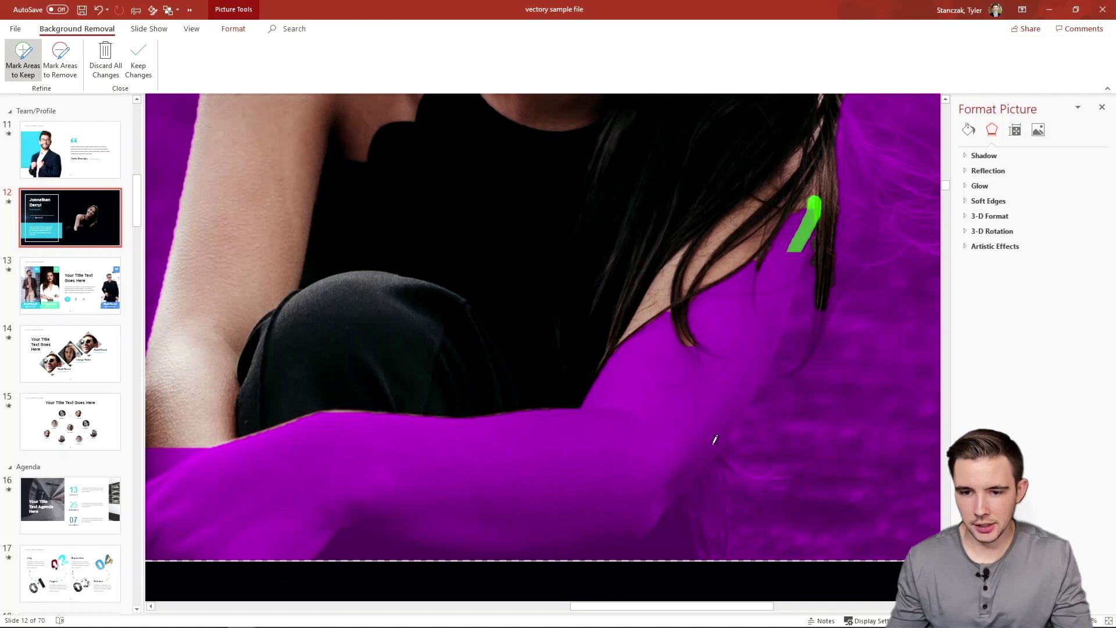
pyautogui.moveTo(715, 438); pyautogui.dragTo(710, 448)
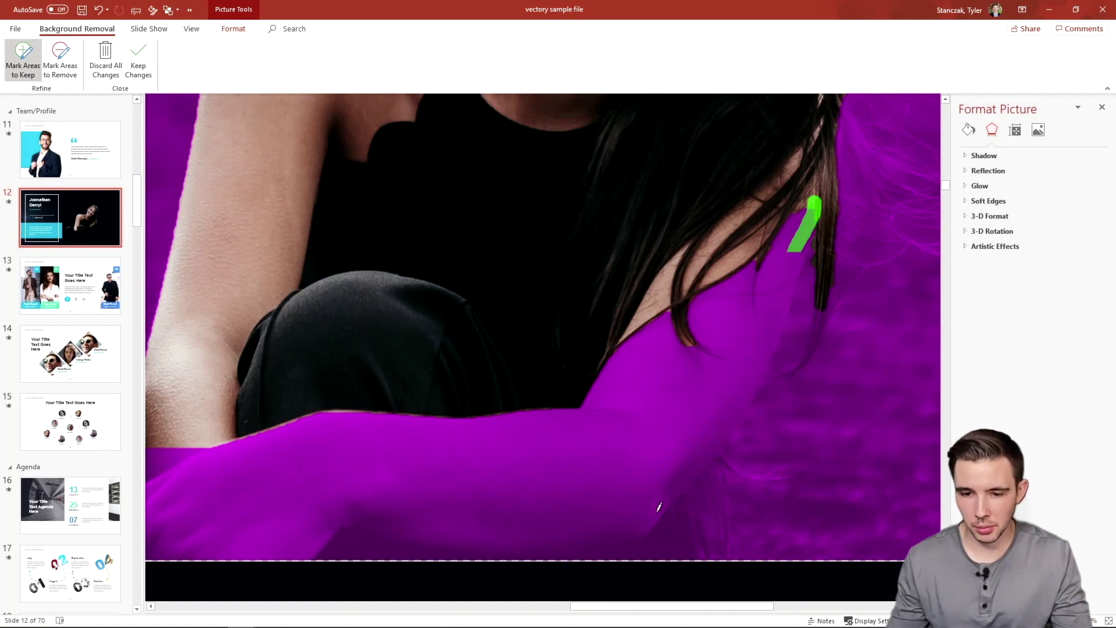
pyautogui.moveTo(589, 551)
pyautogui.mouseDown()
pyautogui.moveTo(410, 546)
pyautogui.moveTo(342, 530)
pyautogui.moveTo(281, 563)
pyautogui.mouseUp()
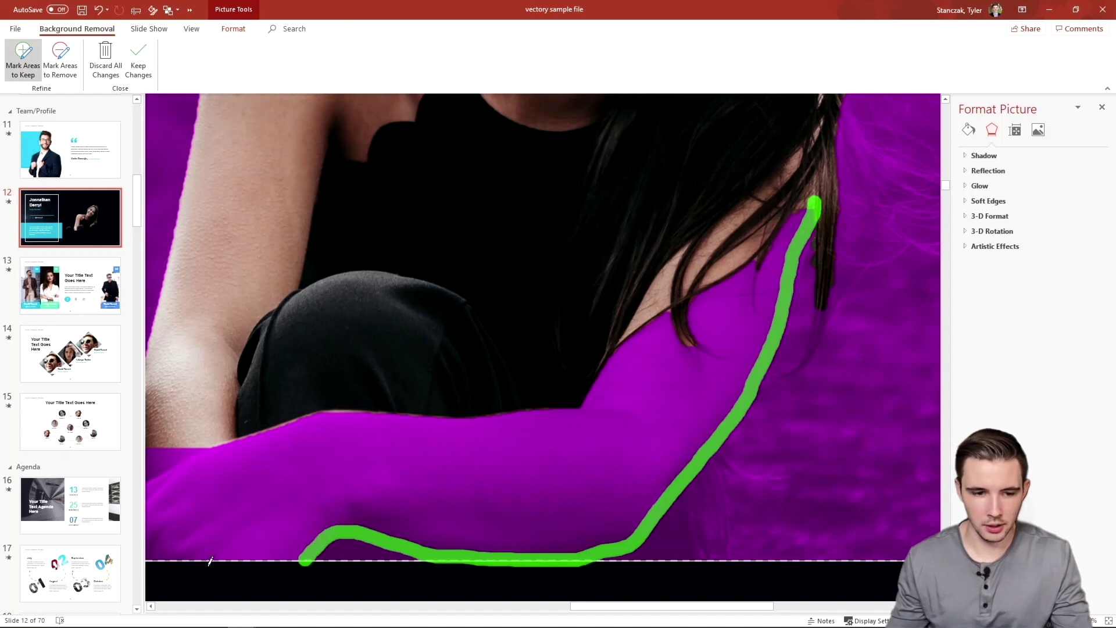
pyautogui.moveTo(168, 554)
pyautogui.mouseDown()
pyautogui.moveTo(286, 429)
pyautogui.moveTo(319, 419)
pyautogui.moveTo(548, 418)
pyautogui.moveTo(714, 234)
pyautogui.moveTo(816, 198)
pyautogui.mouseUp()
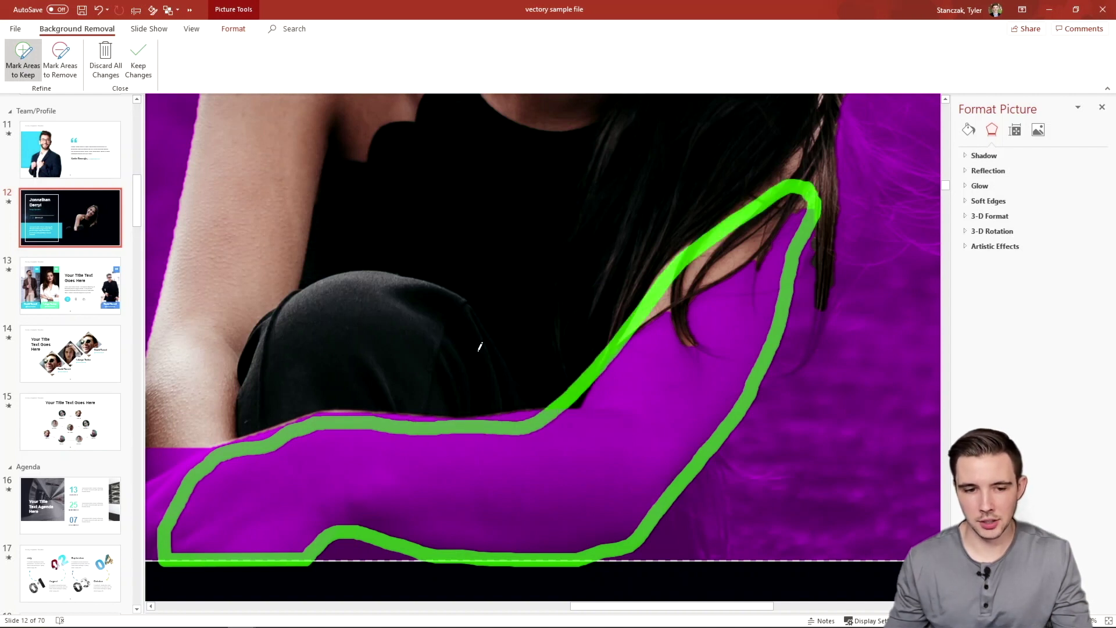
# - Mark the arm's edges and the band beneath her hand as areas to keep
pyautogui.scroll(-3, 480, 345)
pyautogui.scroll(-1, 442, 567)
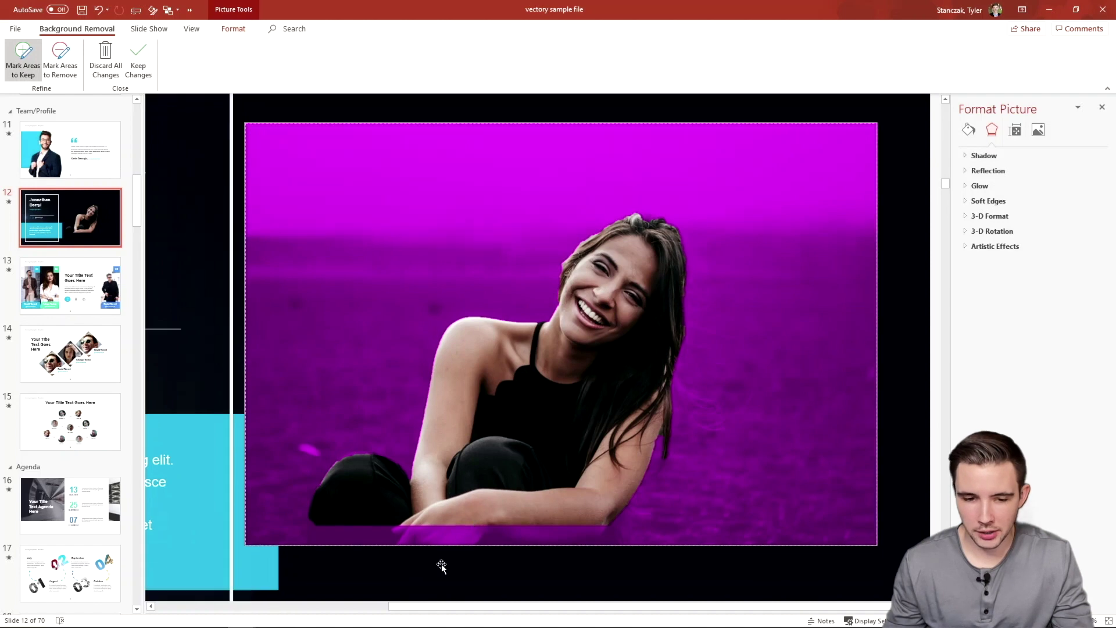
pyautogui.scroll(3, 409, 560)
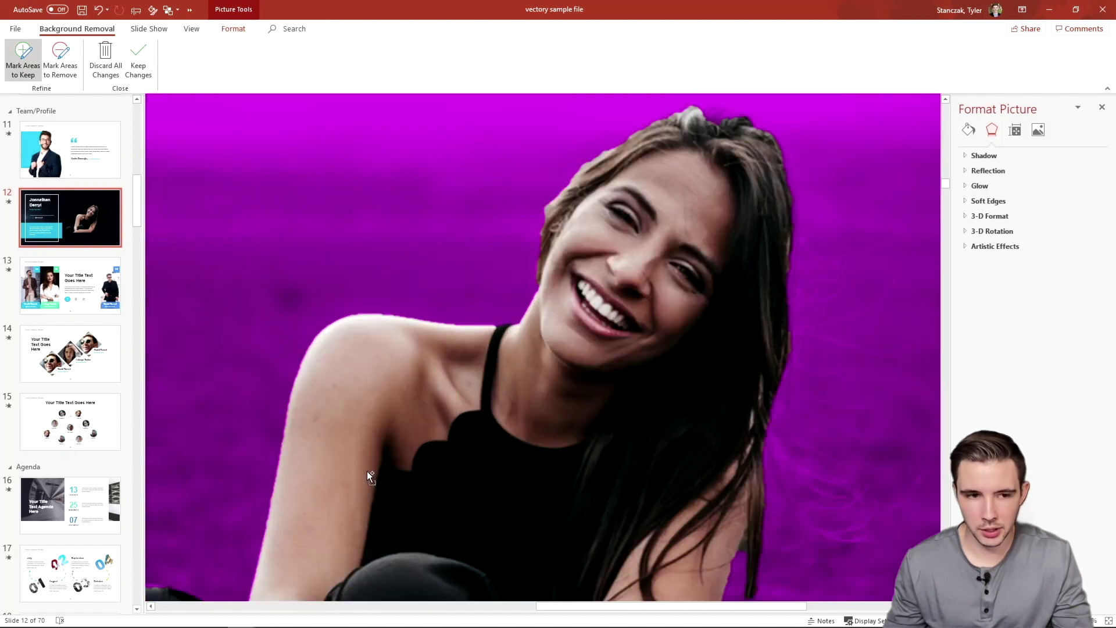
pyautogui.scroll(-5, 368, 465)
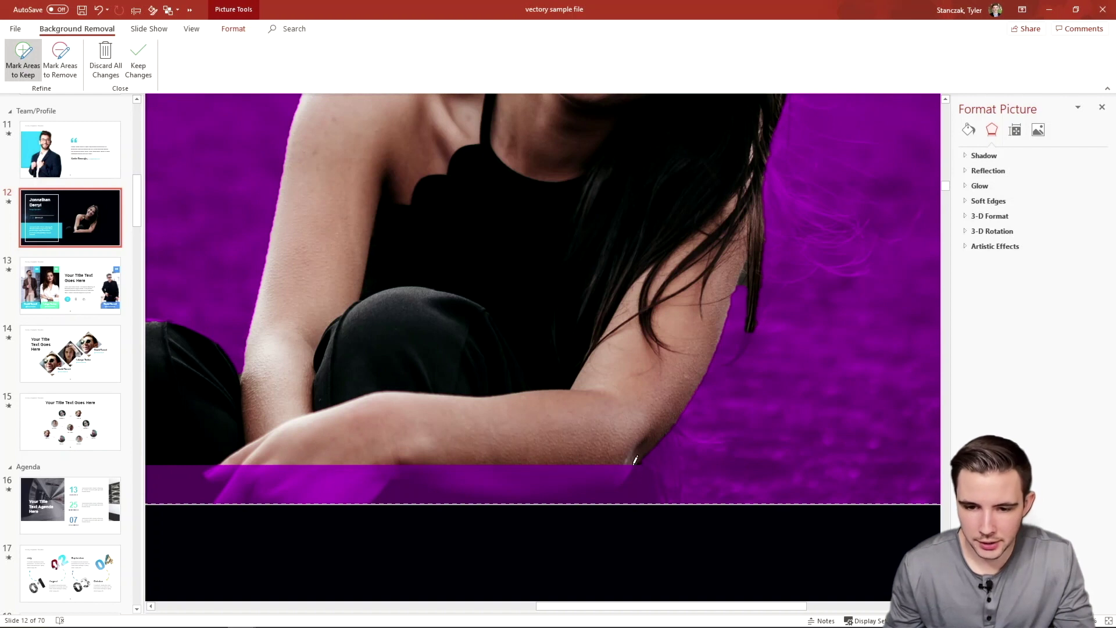
pyautogui.moveTo(632, 463)
pyautogui.mouseDown()
pyautogui.moveTo(601, 486)
pyautogui.moveTo(546, 497)
pyautogui.moveTo(200, 478)
pyautogui.moveTo(232, 459)
pyautogui.moveTo(371, 451)
pyautogui.moveTo(582, 451)
pyautogui.moveTo(635, 463)
pyautogui.mouseUp()
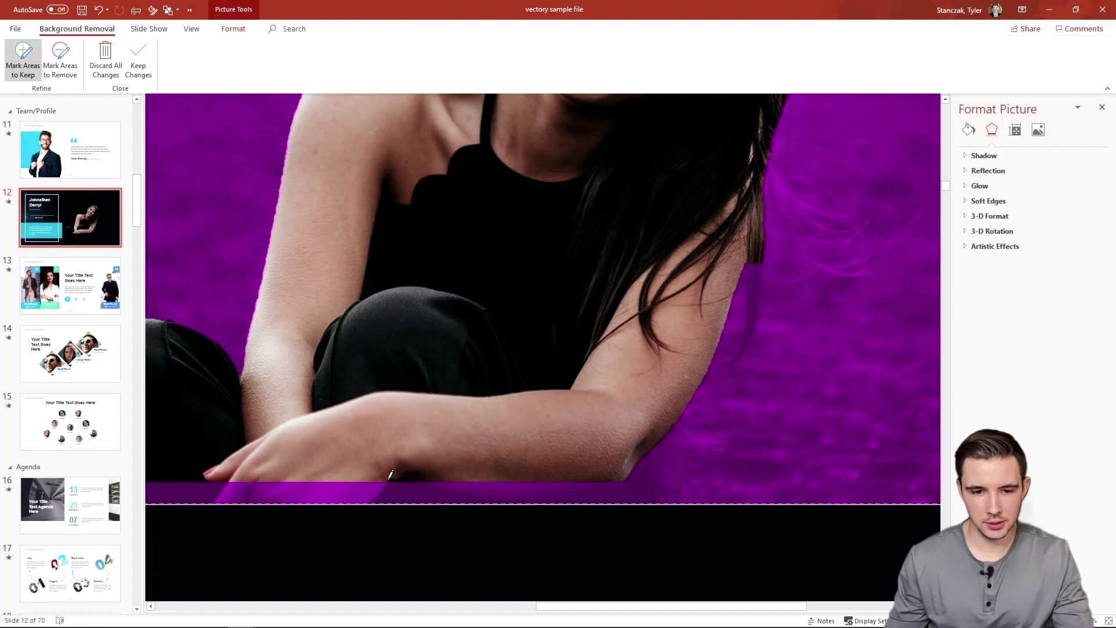
pyautogui.moveTo(391, 475); pyautogui.dragTo(354, 505)
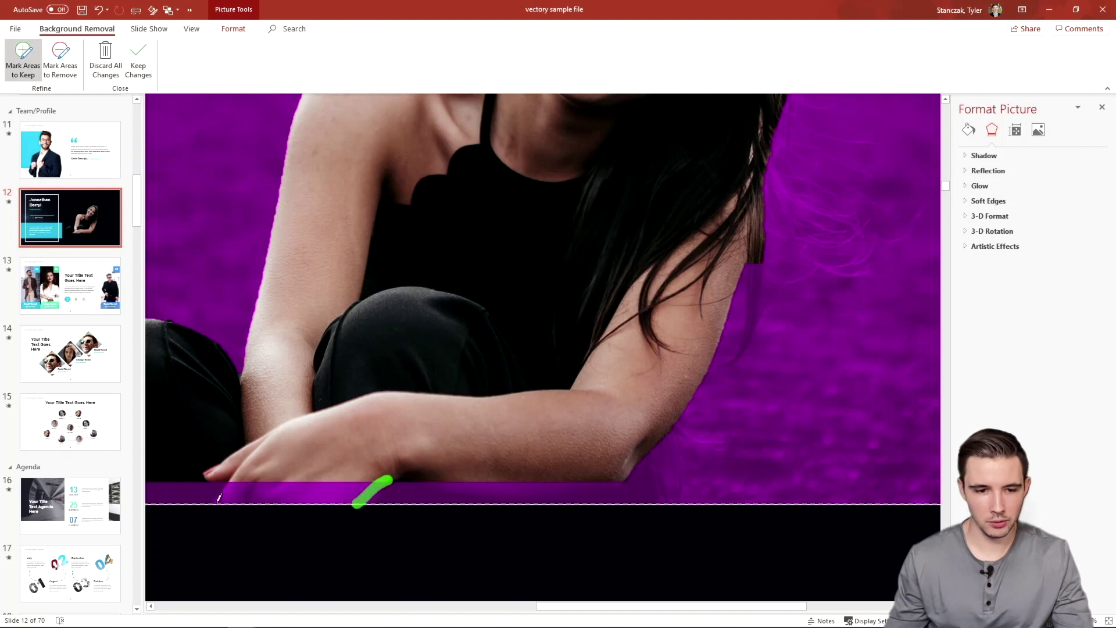
pyautogui.moveTo(219, 497)
pyautogui.mouseDown()
pyautogui.moveTo(352, 489)
pyautogui.moveTo(235, 491)
pyautogui.moveTo(240, 483)
pyautogui.moveTo(357, 484)
pyautogui.mouseUp()
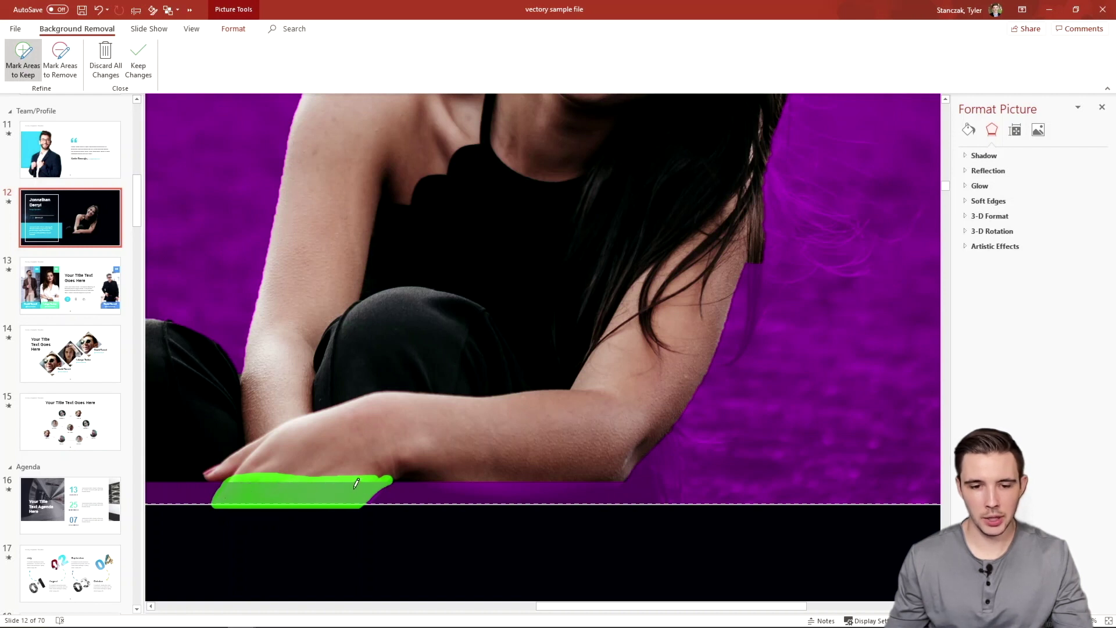
pyautogui.moveTo(357, 483); pyautogui.dragTo(356, 484)
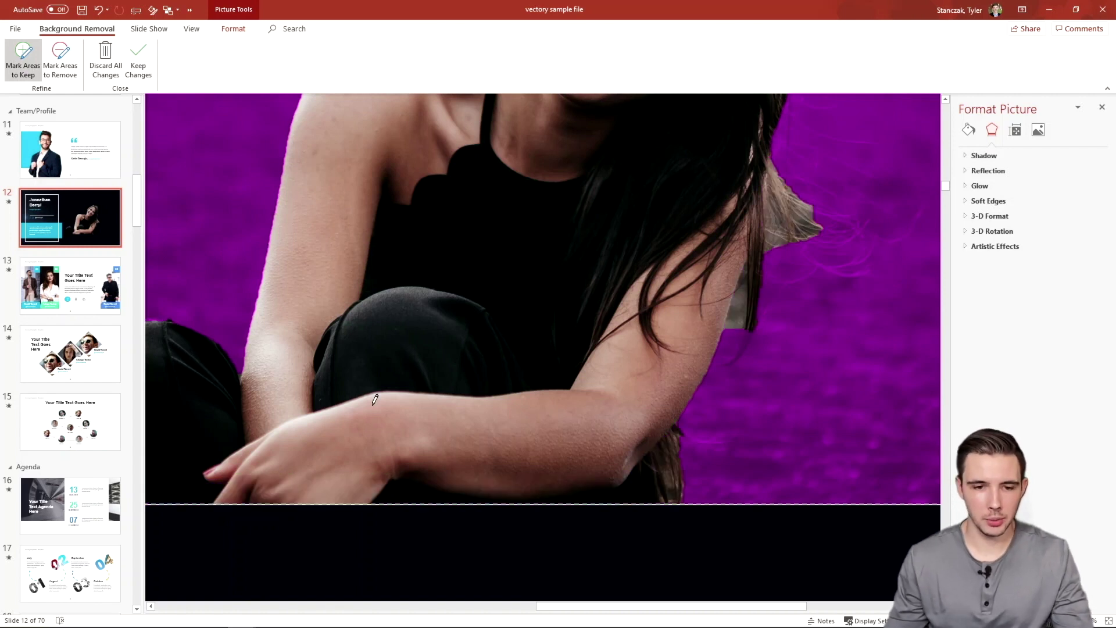
pyautogui.scroll(-4, 371, 413)
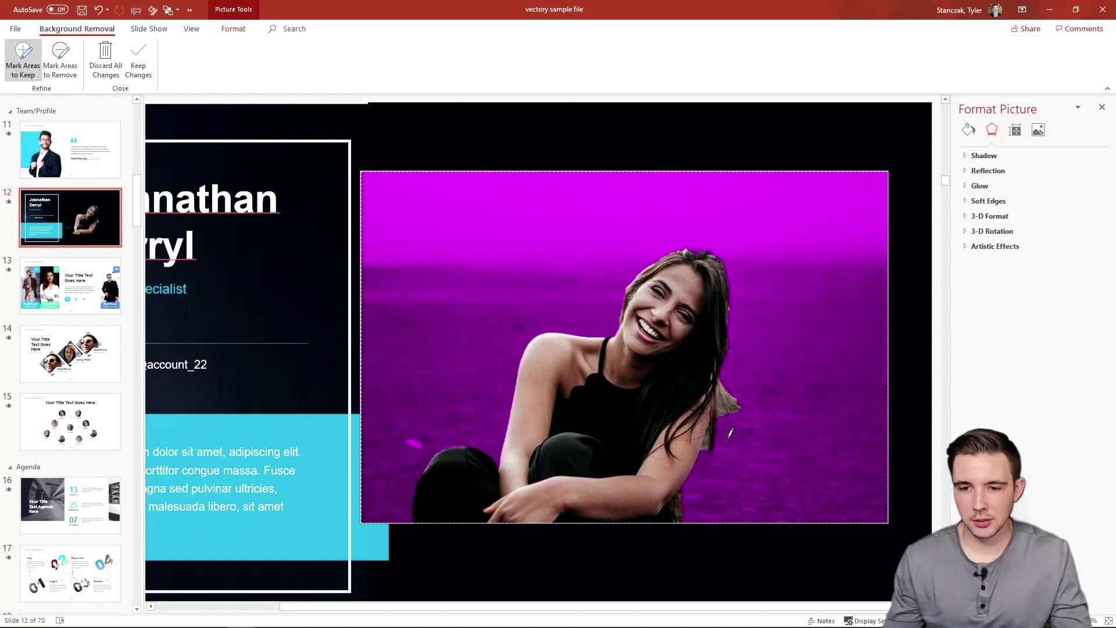
# - Accept the background removal with Keep Changes
pyautogui.click(151, 72)
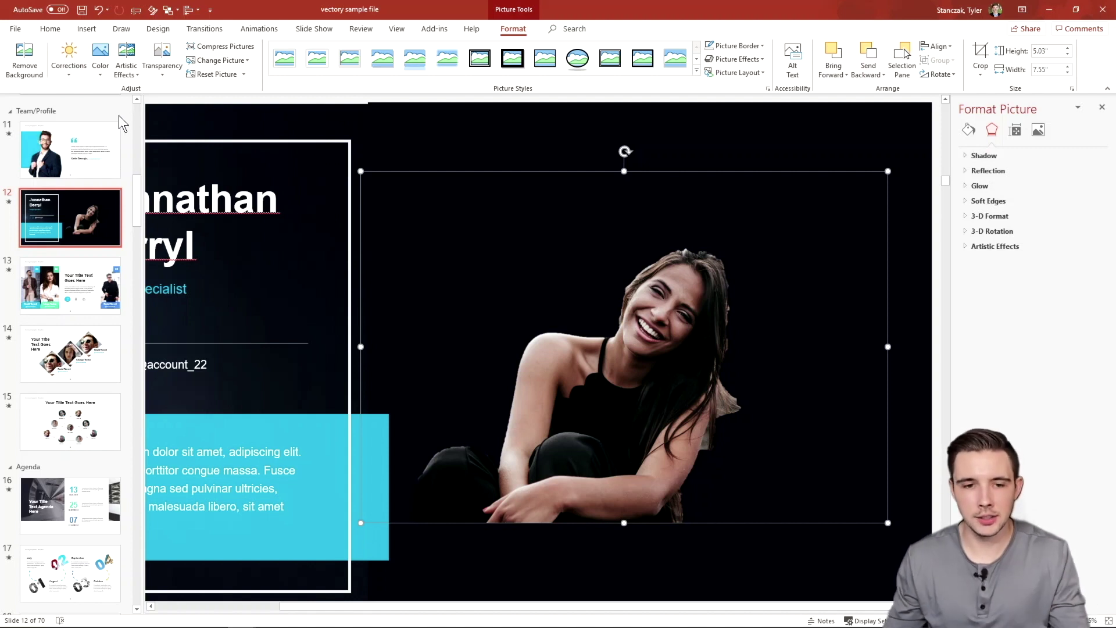
pyautogui.click(92, 30)
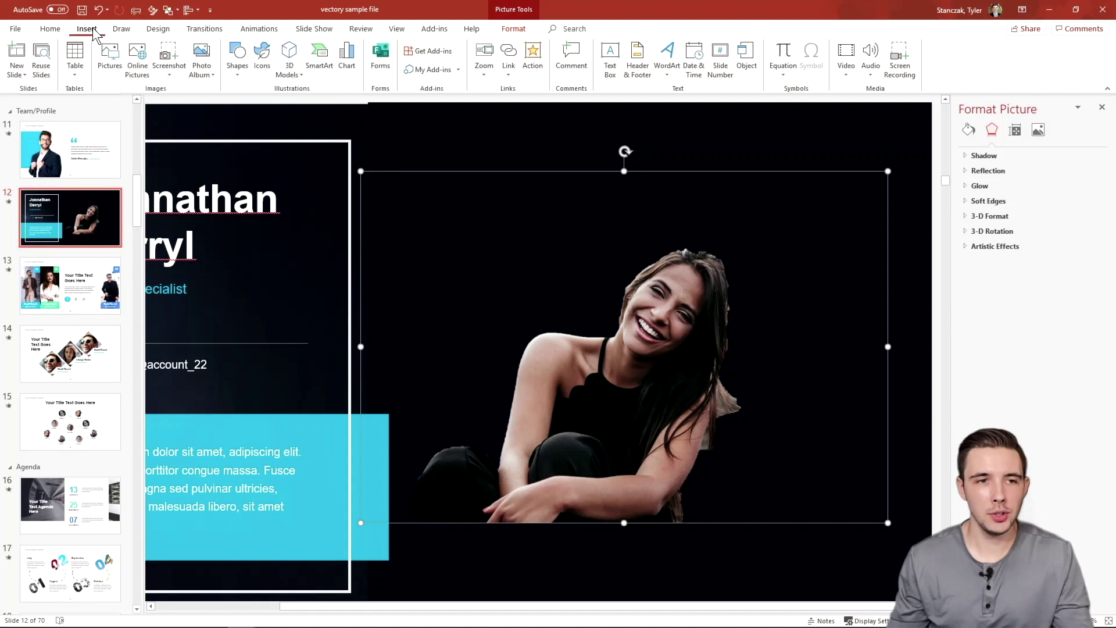
pyautogui.click(237, 61)
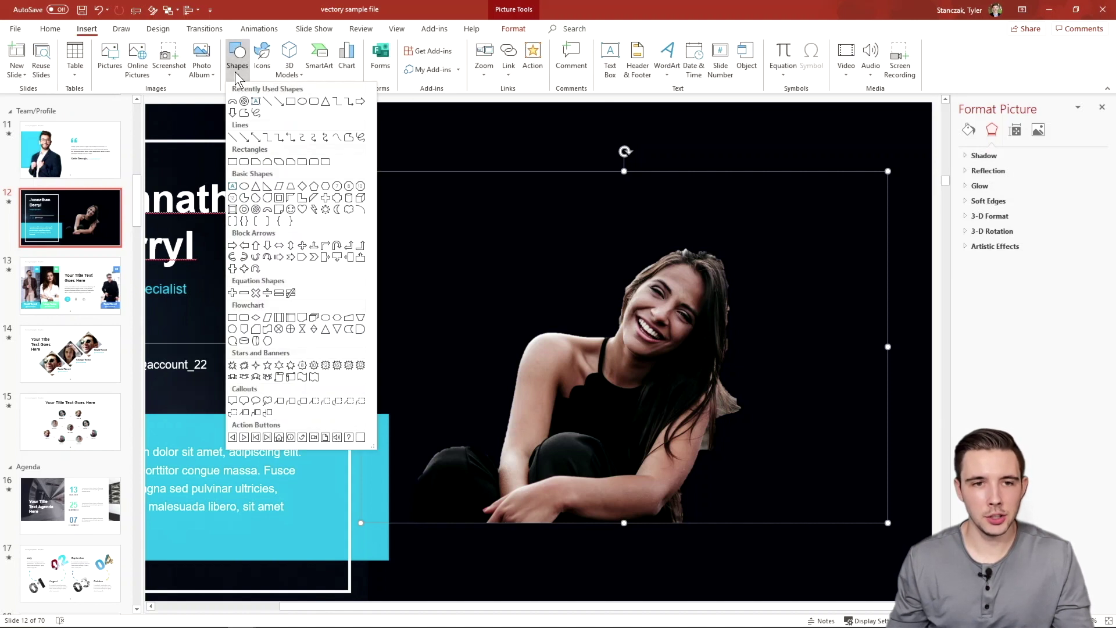
pyautogui.click(361, 137)
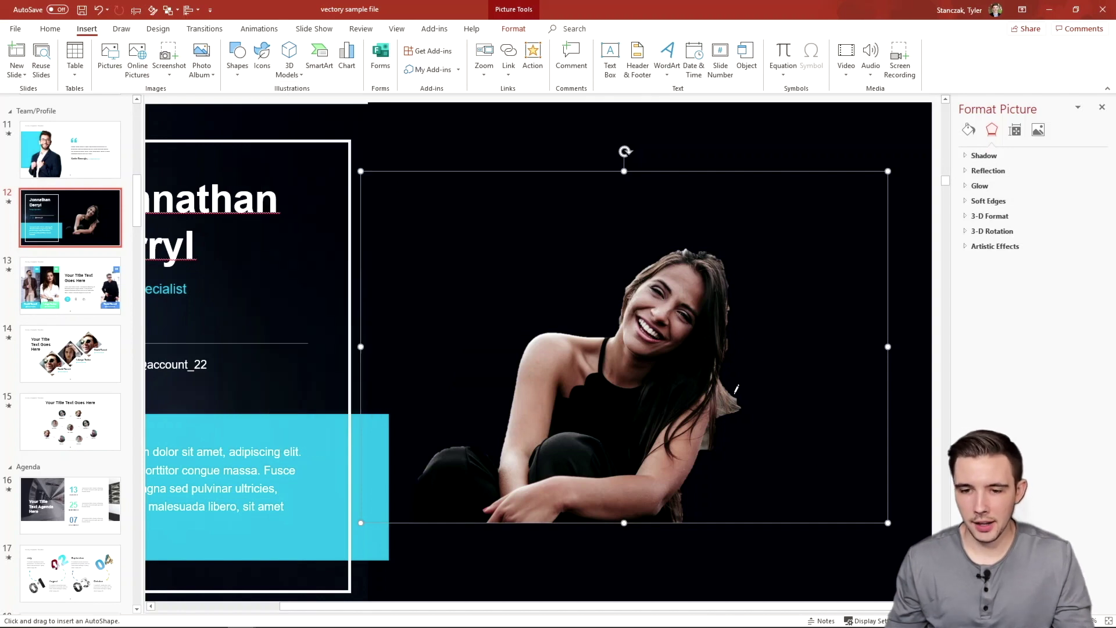
pyautogui.scroll(6, 722, 481)
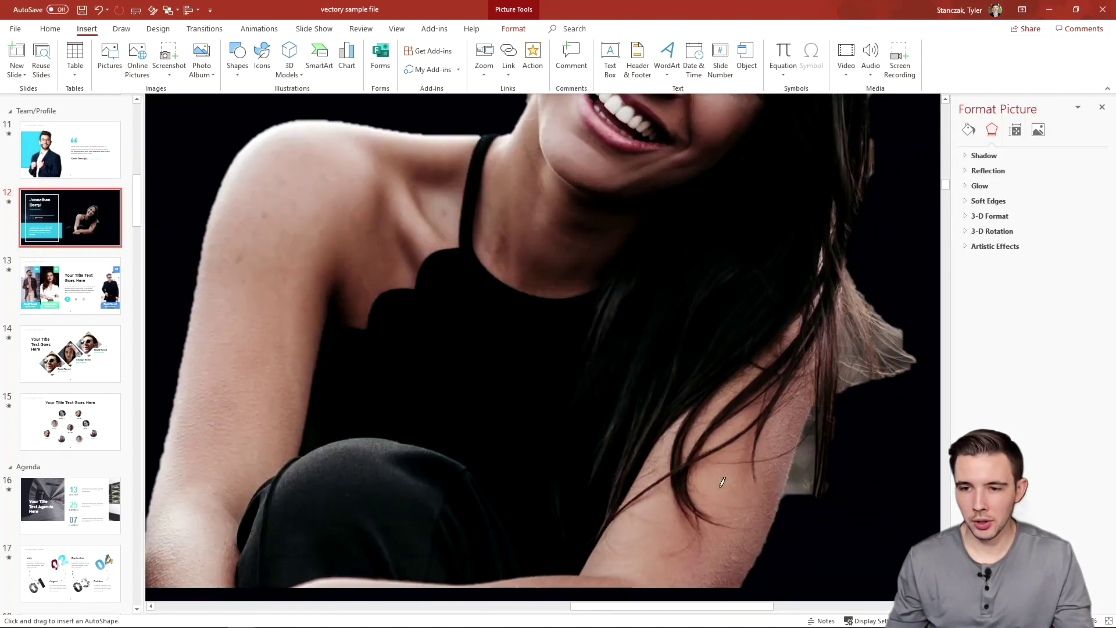
pyautogui.scroll(-1, 727, 523)
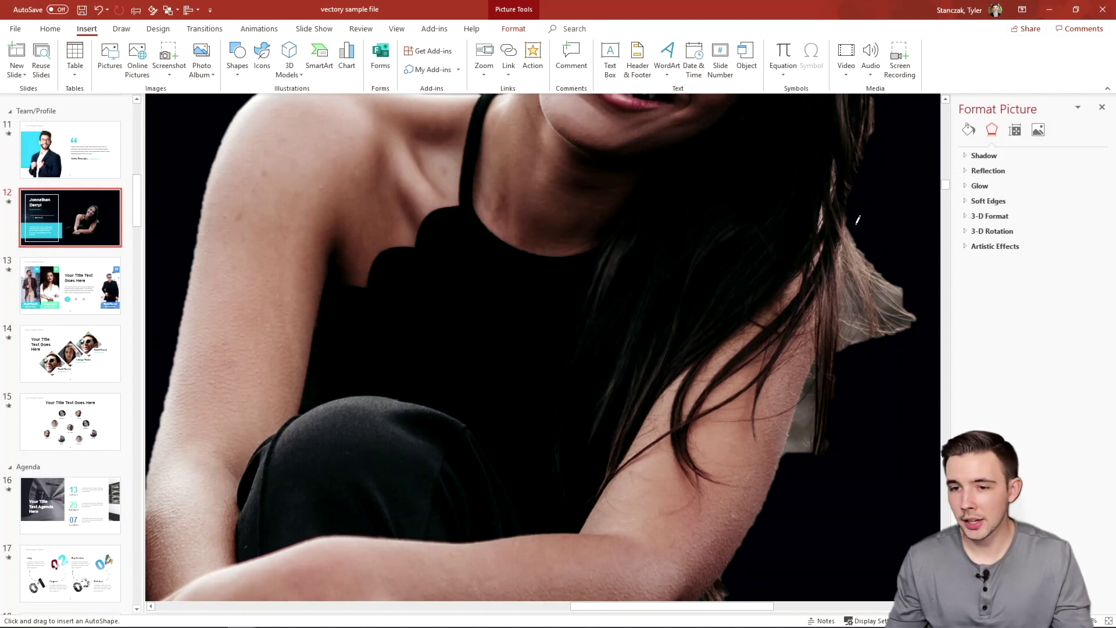
pyautogui.click(854, 217)
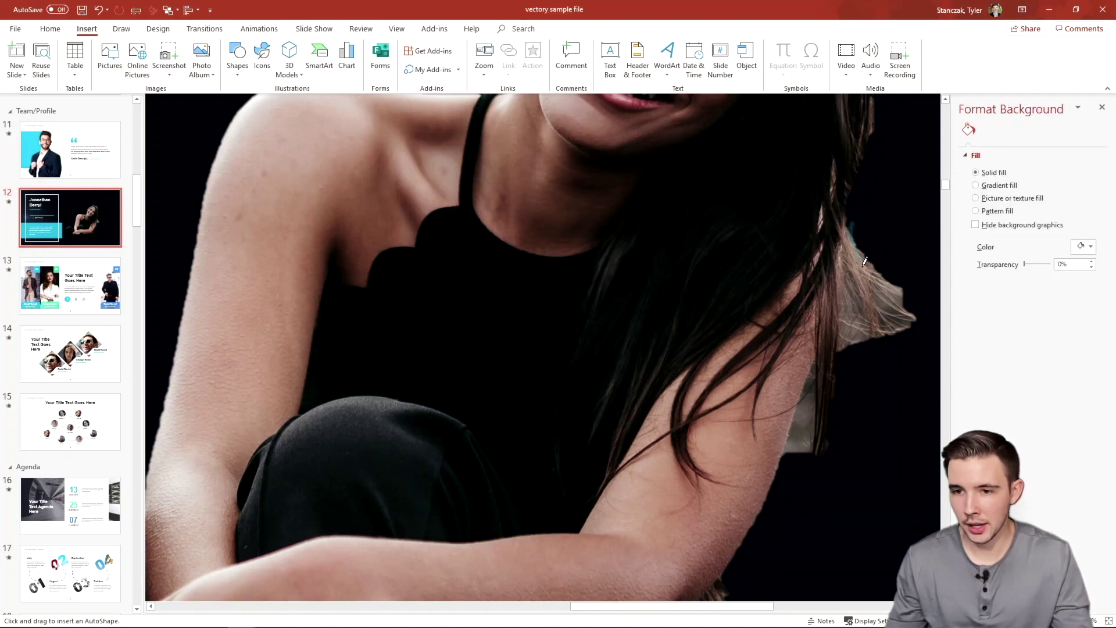
pyautogui.moveTo(865, 262); pyautogui.dragTo(883, 318)
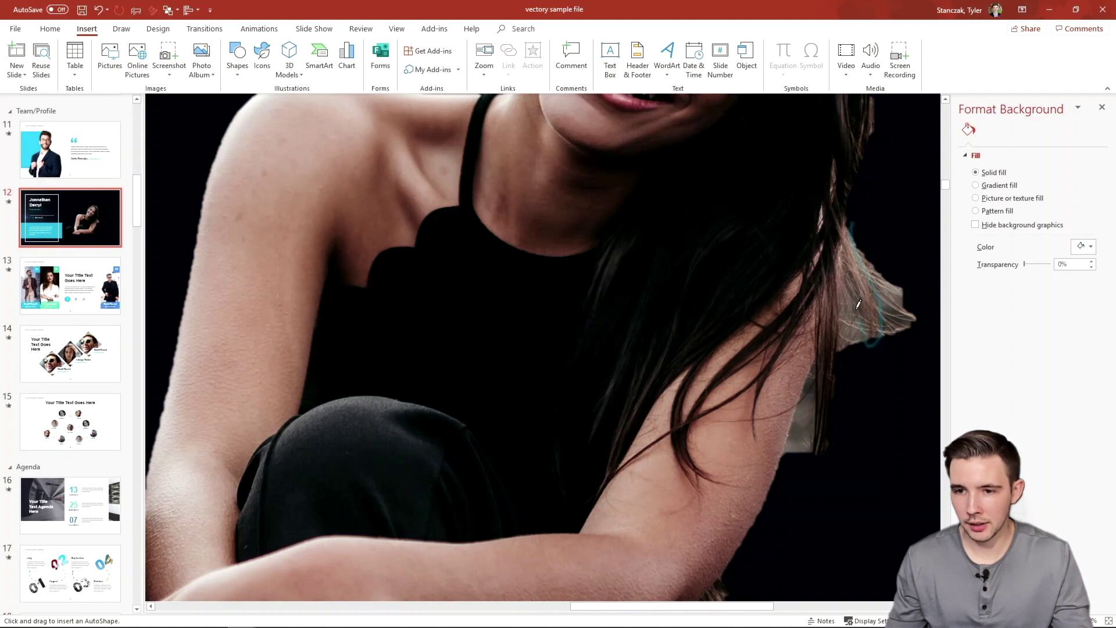
pyautogui.moveTo(845, 308); pyautogui.dragTo(827, 456)
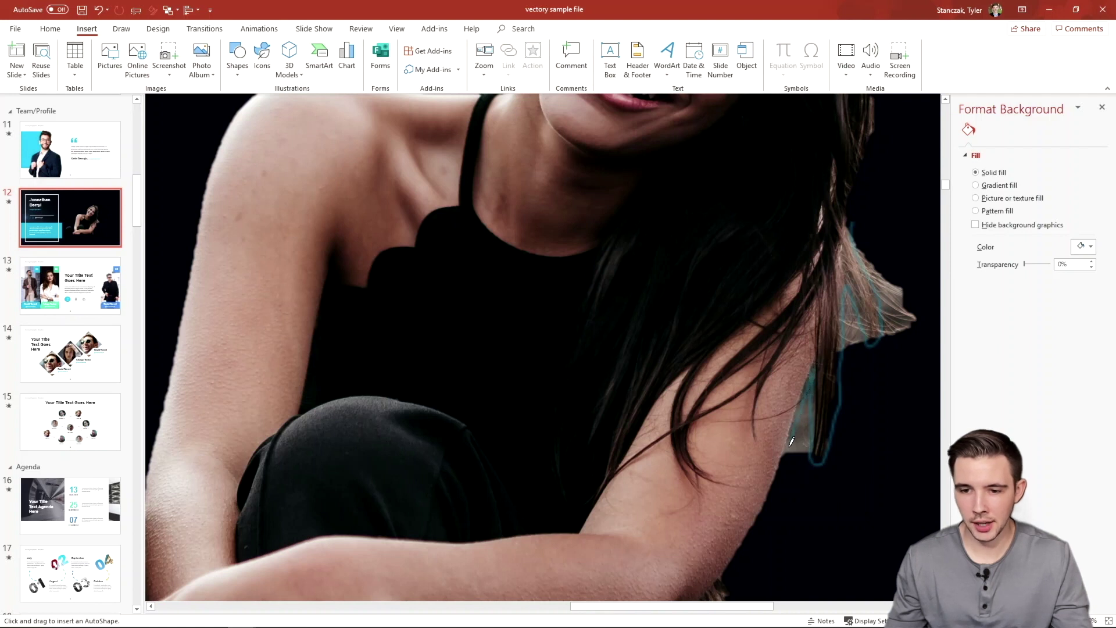
pyautogui.moveTo(786, 458)
pyautogui.mouseDown()
pyautogui.moveTo(825, 496)
pyautogui.moveTo(922, 370)
pyautogui.moveTo(928, 286)
pyautogui.moveTo(860, 227)
pyautogui.mouseUp()
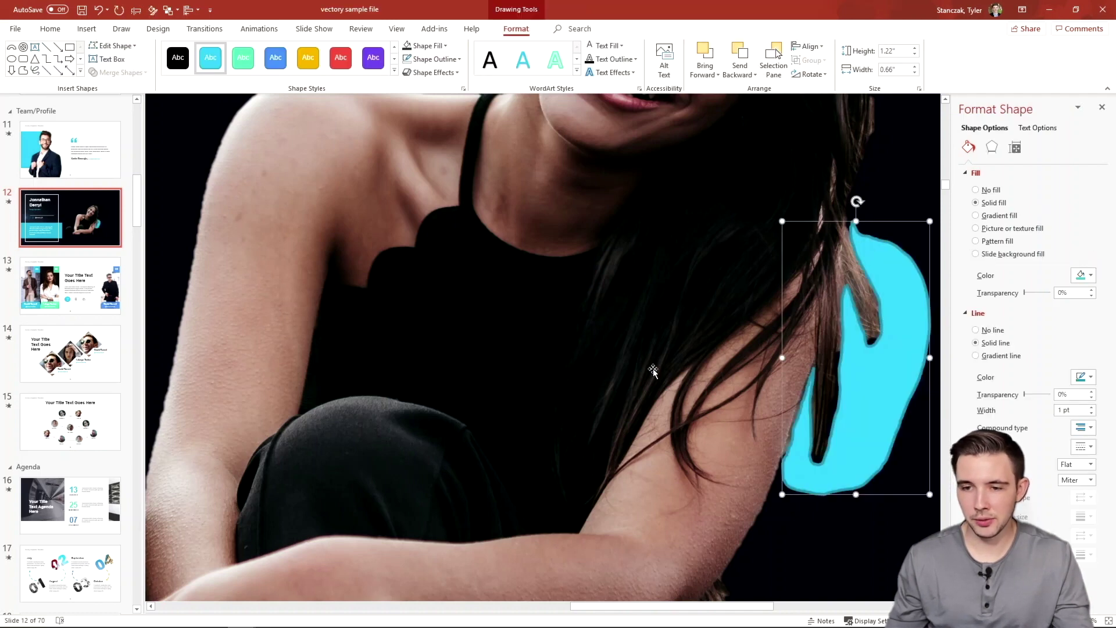
pyautogui.scroll(-3, 652, 367)
pyautogui.scroll(-2, 651, 368)
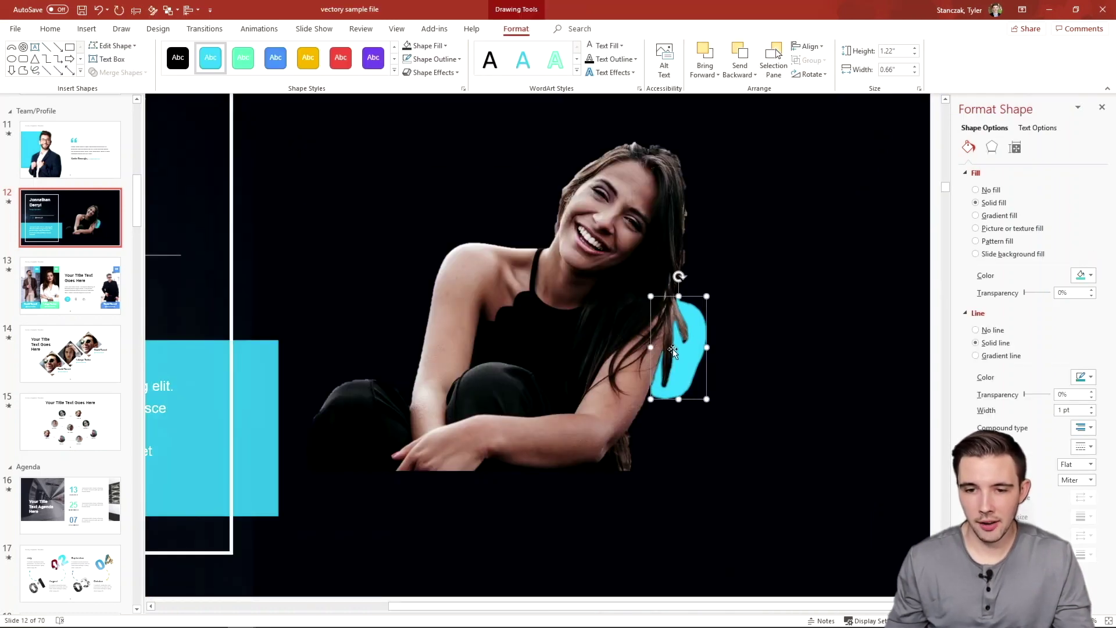
pyautogui.click(705, 329)
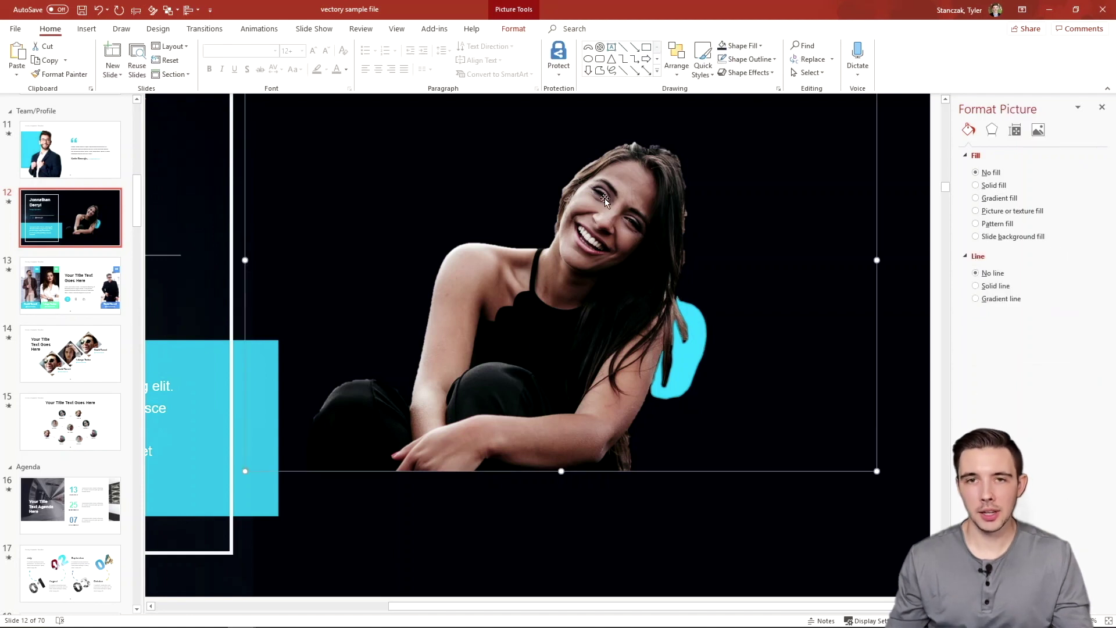
pyautogui.keyDown('shift'); pyautogui.click(693, 347); pyautogui.keyUp('shift')
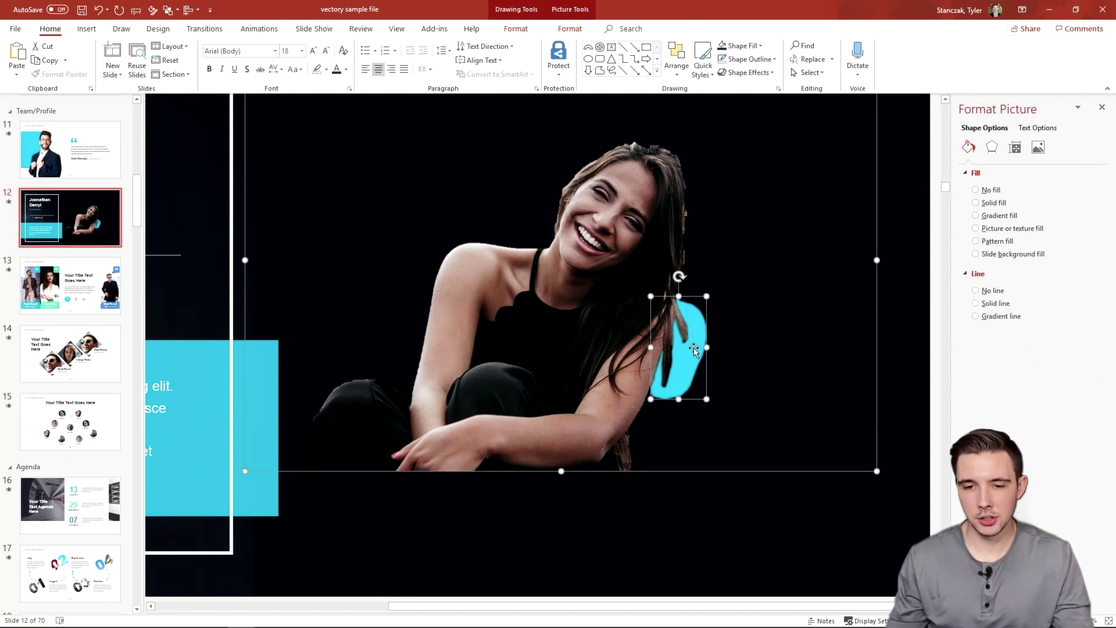
pyautogui.click(515, 29)
pyautogui.click(119, 72)
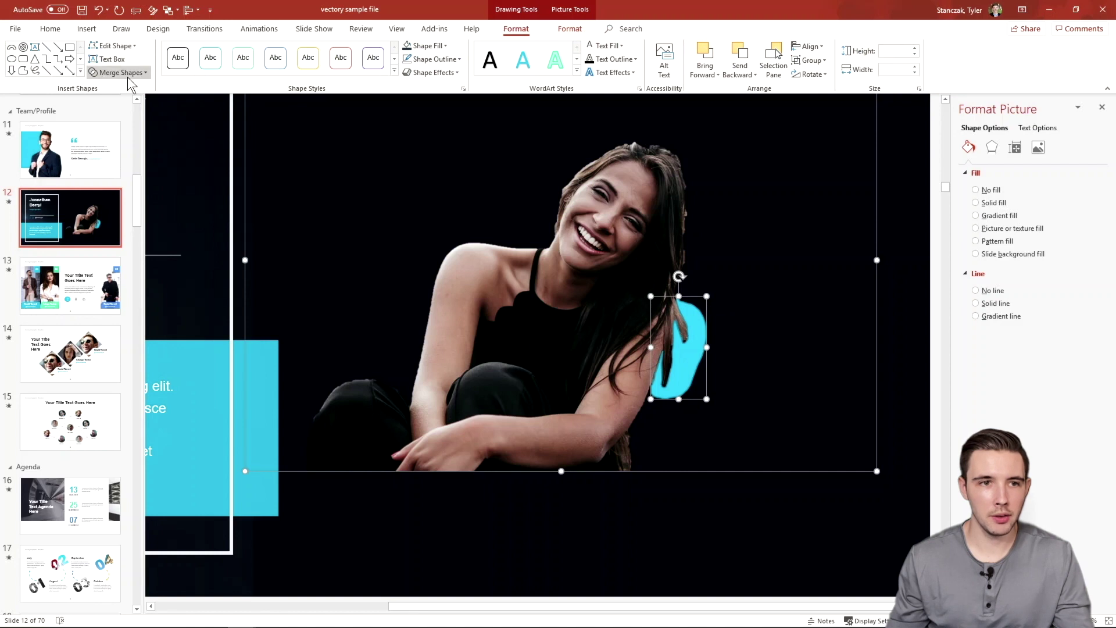
pyautogui.click(117, 143)
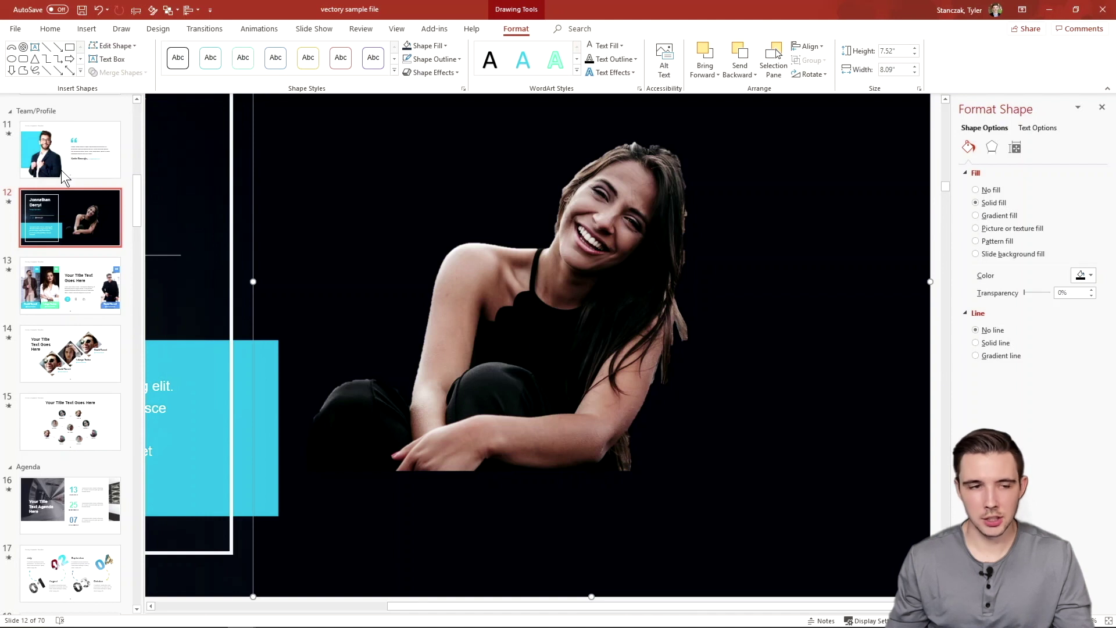
pyautogui.hotkey('ctrl', 'z')
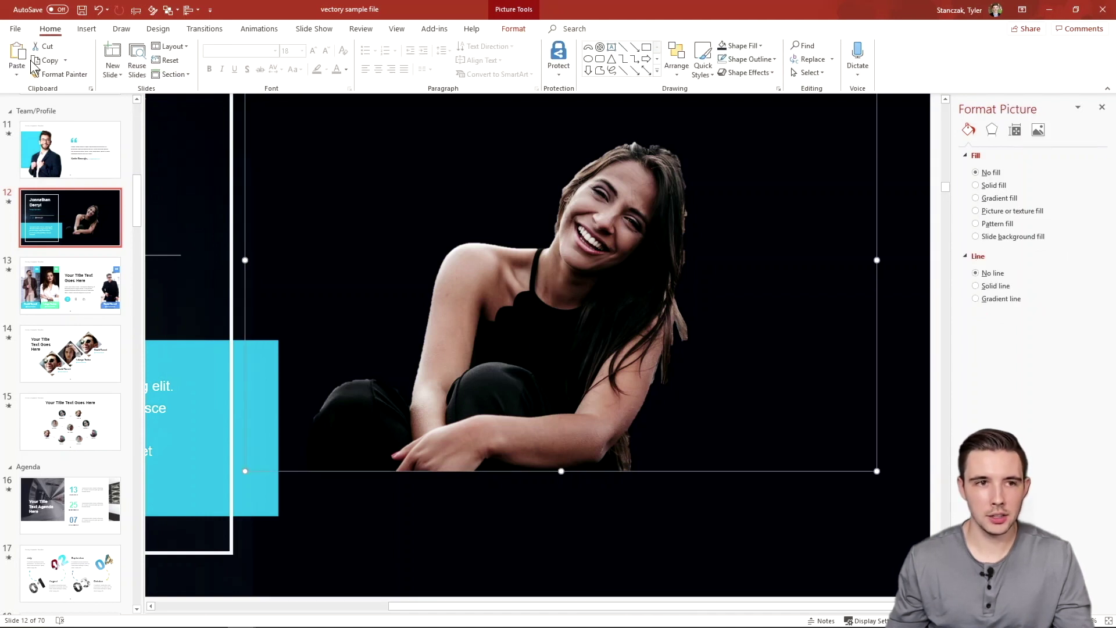
# - Reopen Remove Background, mark the strip under the arm at the bottom edge for removal, and keep changes
pyautogui.click(513, 28)
pyautogui.click(25, 68)
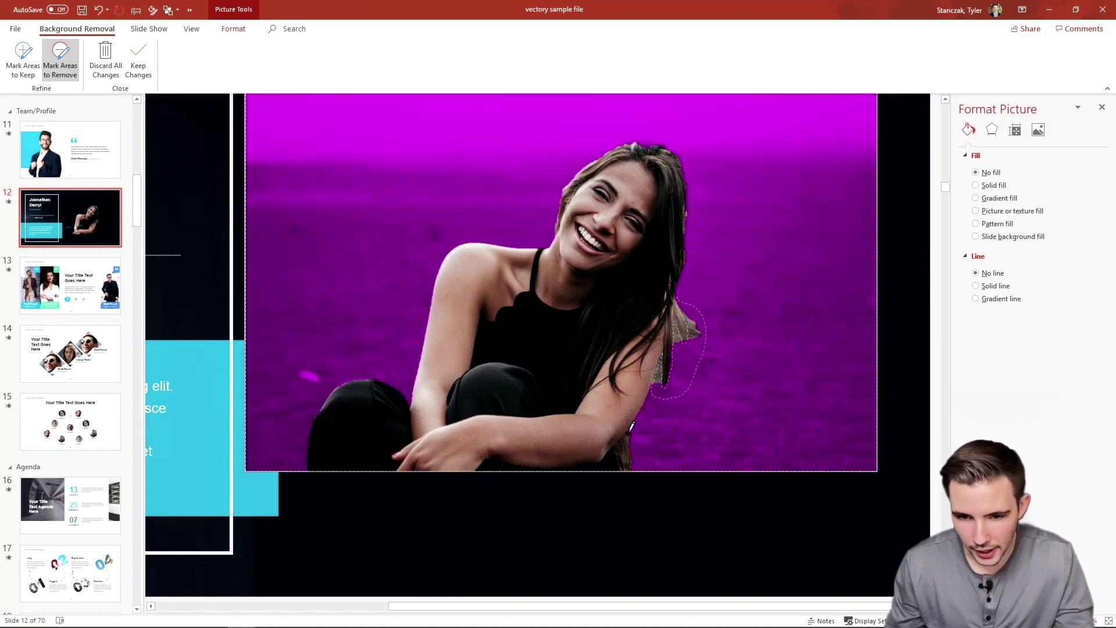
pyautogui.moveTo(627, 435)
pyautogui.mouseDown()
pyautogui.moveTo(601, 471)
pyautogui.moveTo(636, 441)
pyautogui.moveTo(632, 428)
pyautogui.mouseUp()
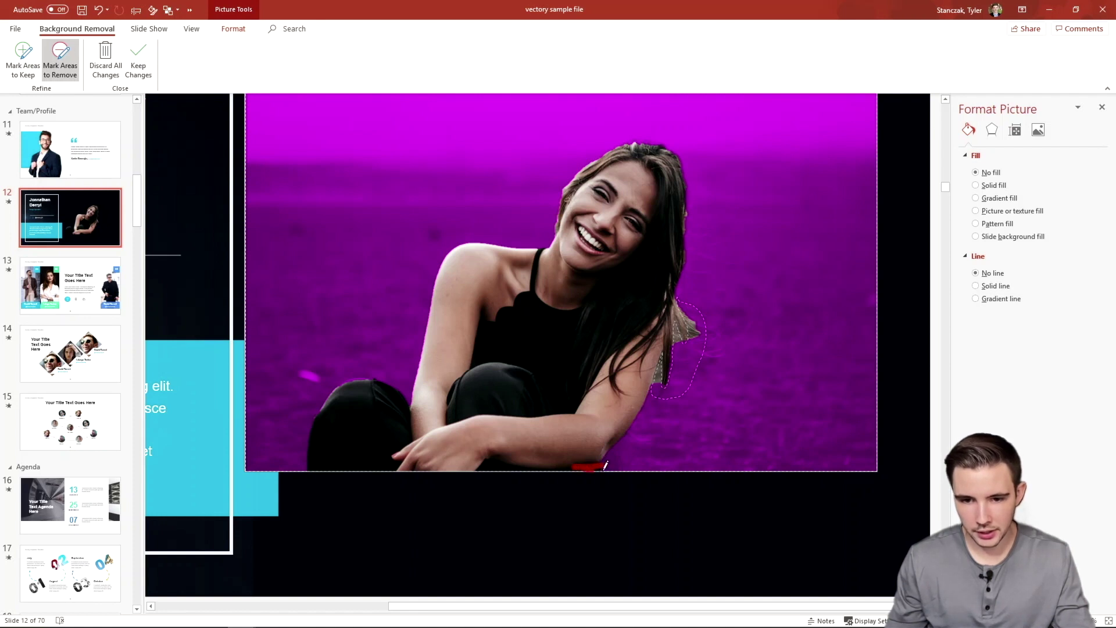
pyautogui.moveTo(605, 466); pyautogui.dragTo(607, 464)
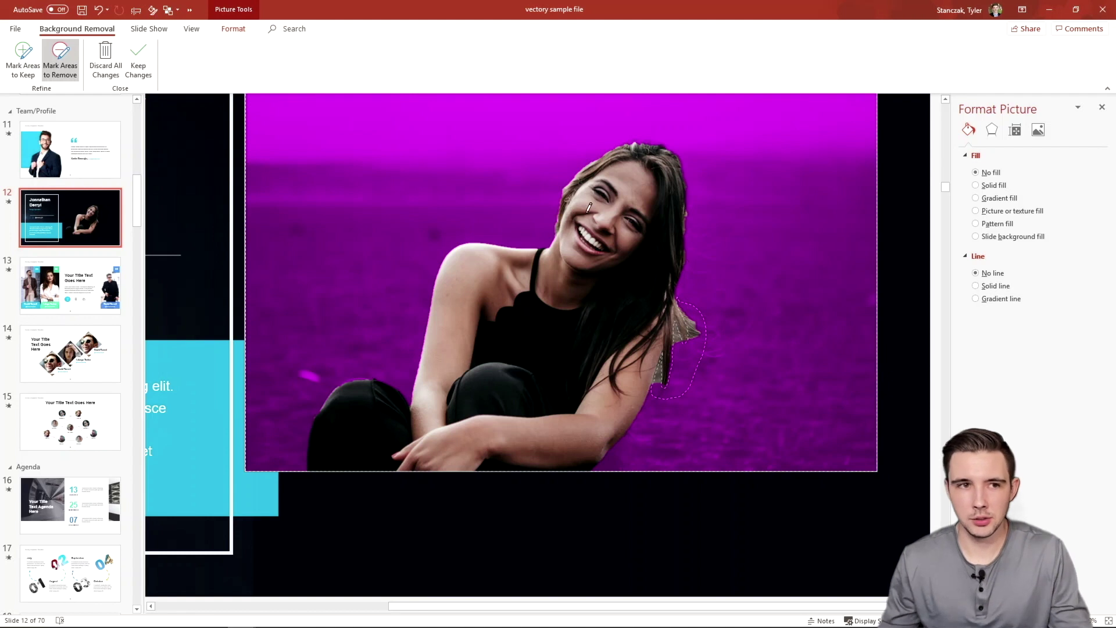
pyautogui.click(141, 64)
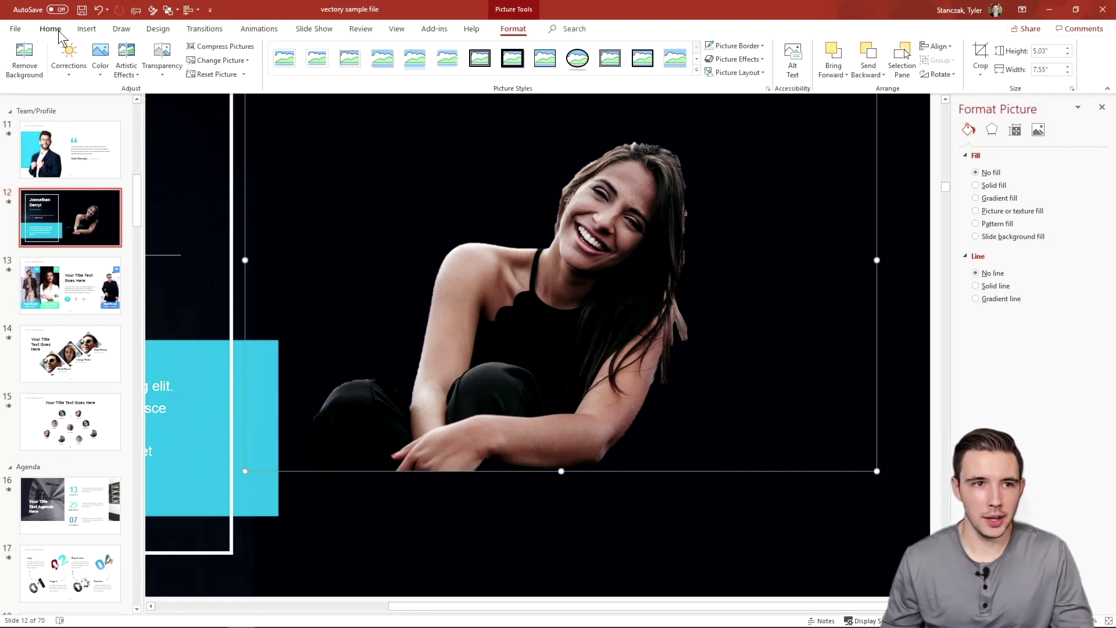
# - Draw a solid white Scribble shape around the leftover patch beside her hair
pyautogui.click(86, 28)
pyautogui.click(237, 64)
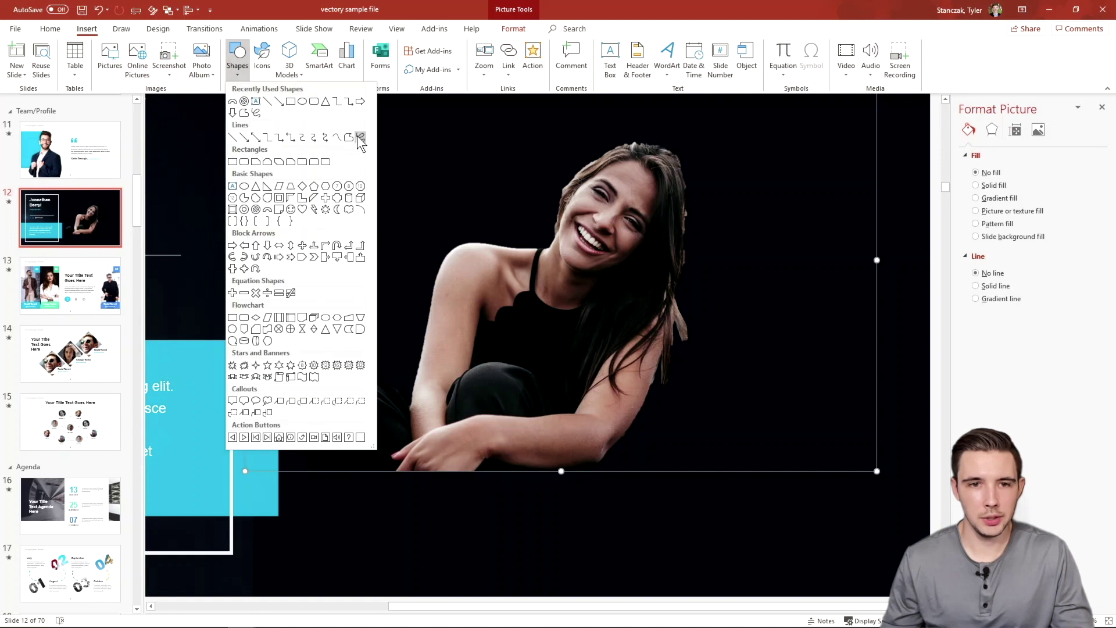
pyautogui.click(347, 119)
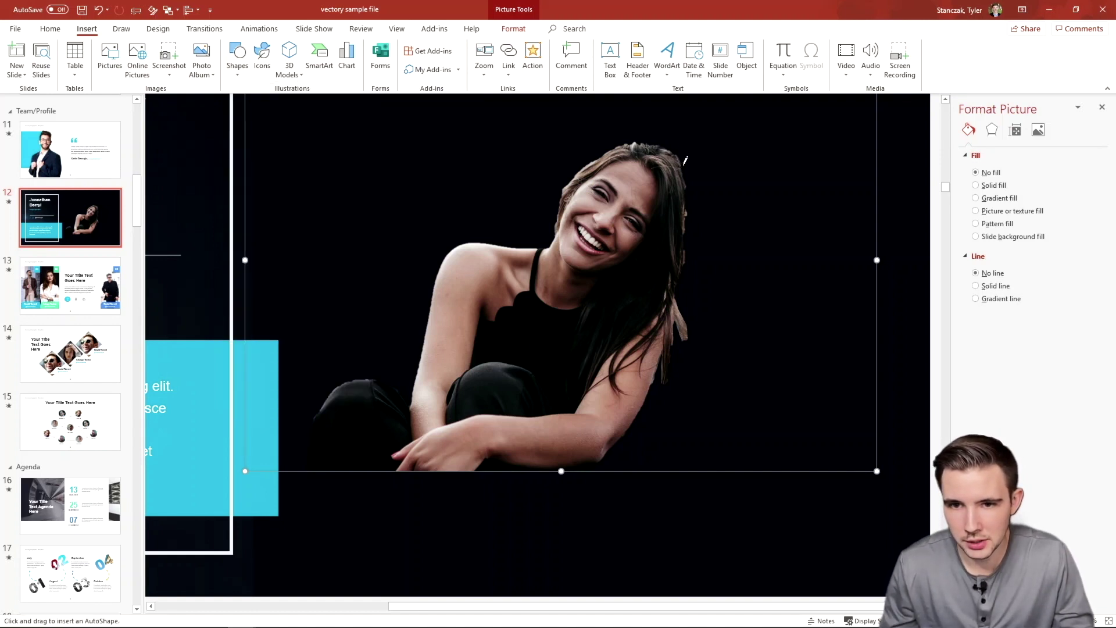
pyautogui.moveTo(683, 168); pyautogui.dragTo(686, 169)
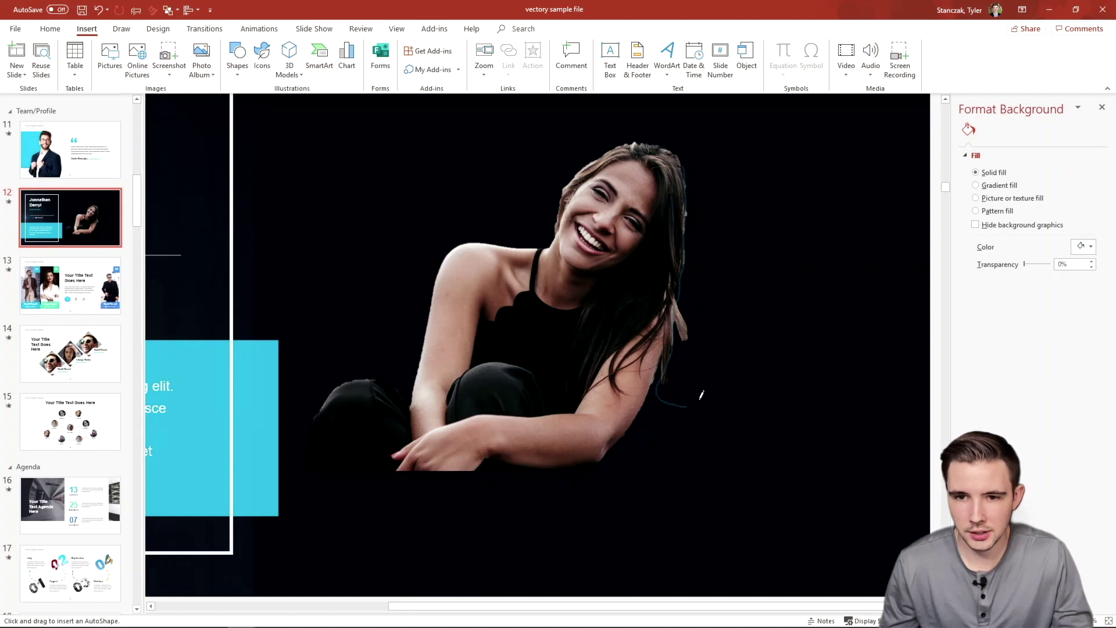
pyautogui.moveTo(701, 395)
pyautogui.mouseDown()
pyautogui.moveTo(721, 174)
pyautogui.moveTo(687, 168)
pyautogui.mouseUp()
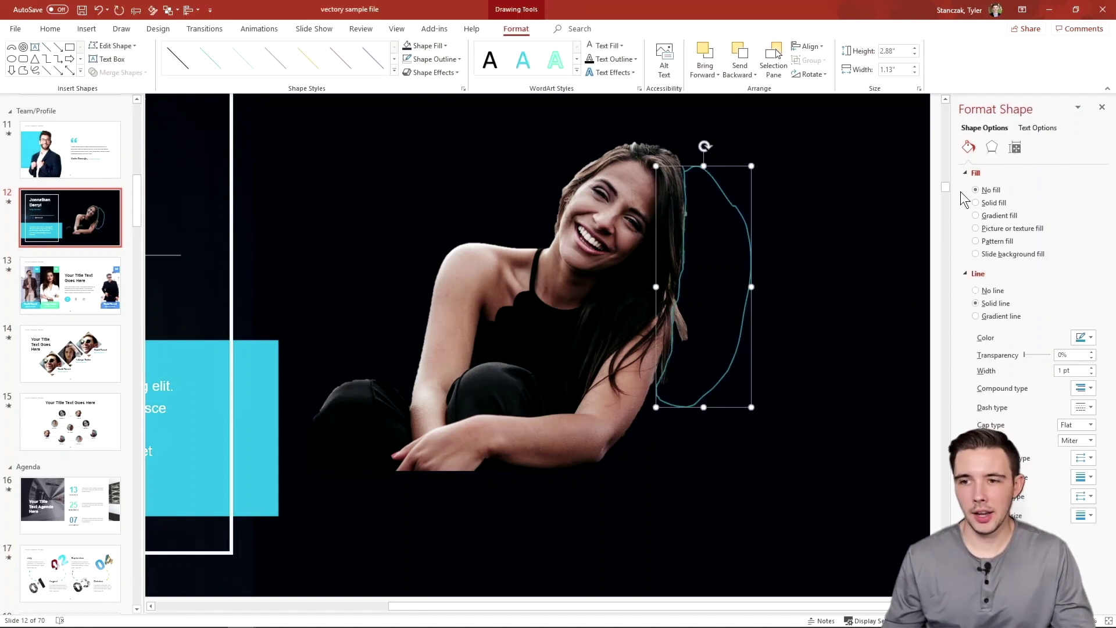
pyautogui.click(984, 203)
# - Subtract the white shape from the woman's photo with Merge Shapes
pyautogui.click(604, 195)
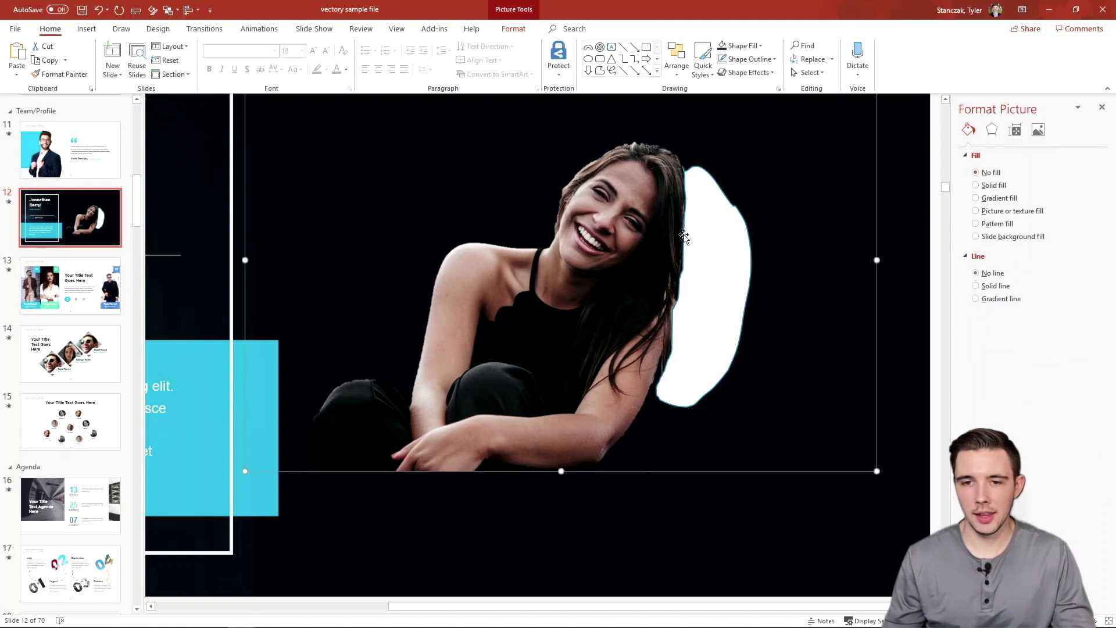
pyautogui.click(717, 238)
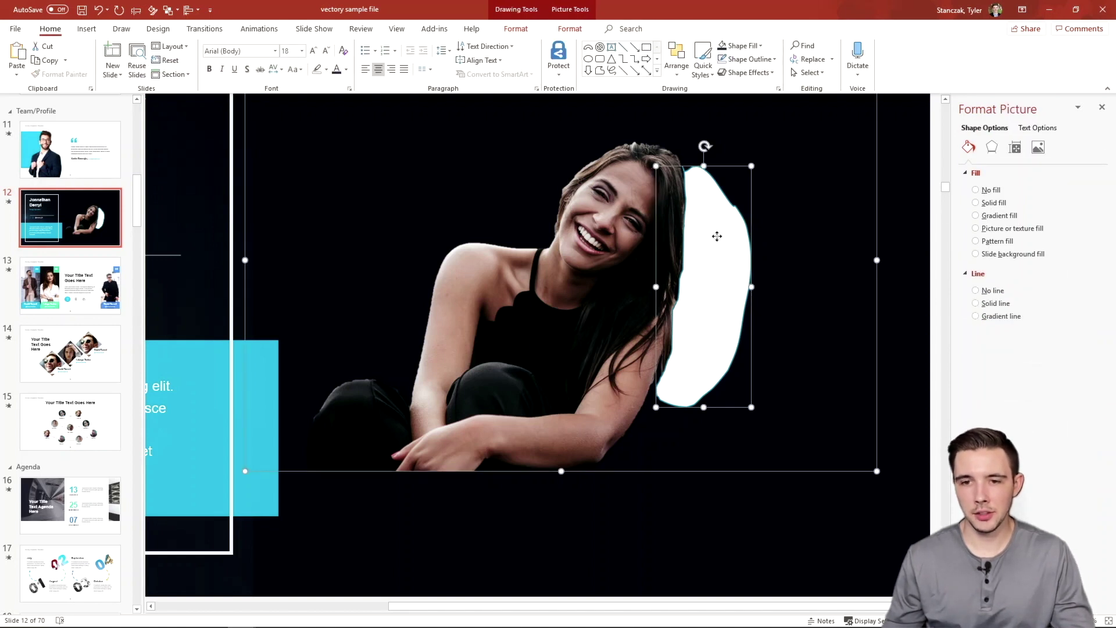
pyautogui.click(516, 29)
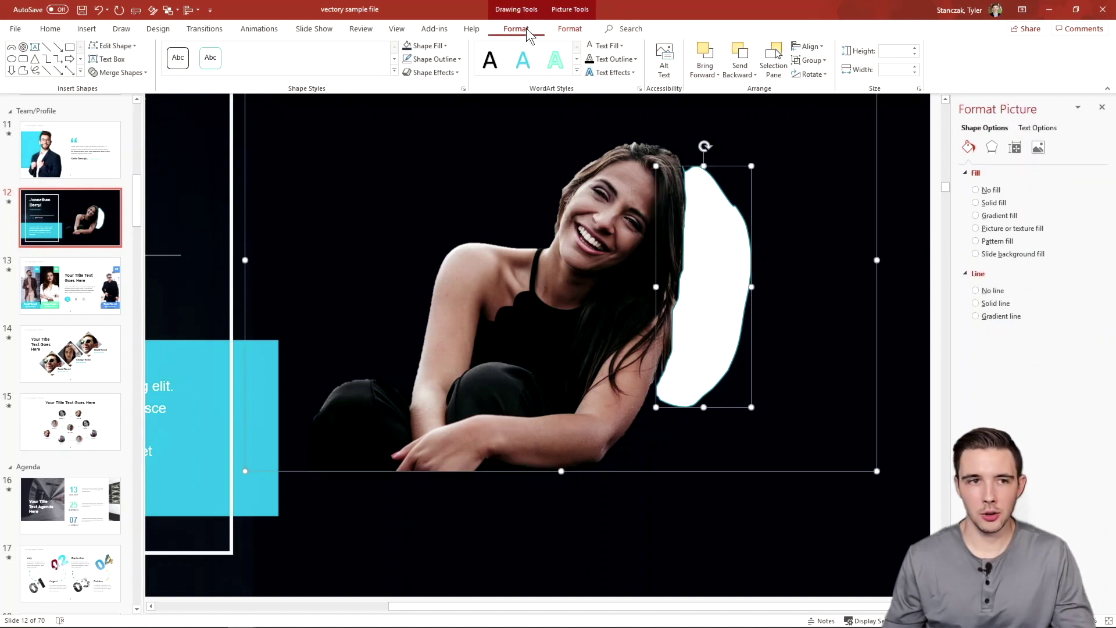
pyautogui.click(142, 72)
pyautogui.click(129, 143)
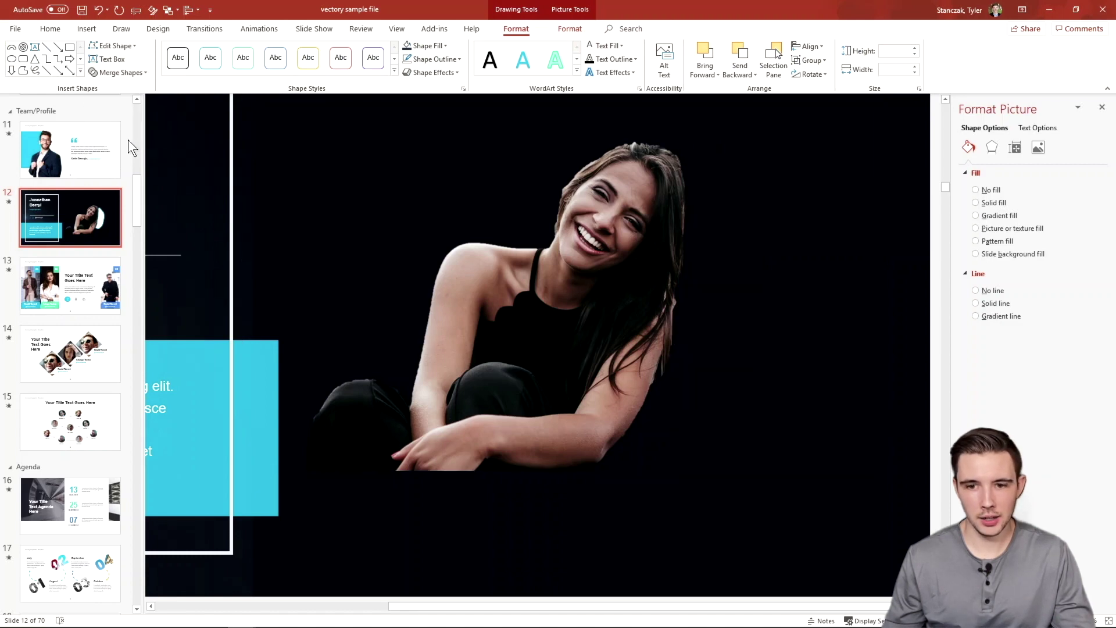
pyautogui.scroll(-2, 679, 339)
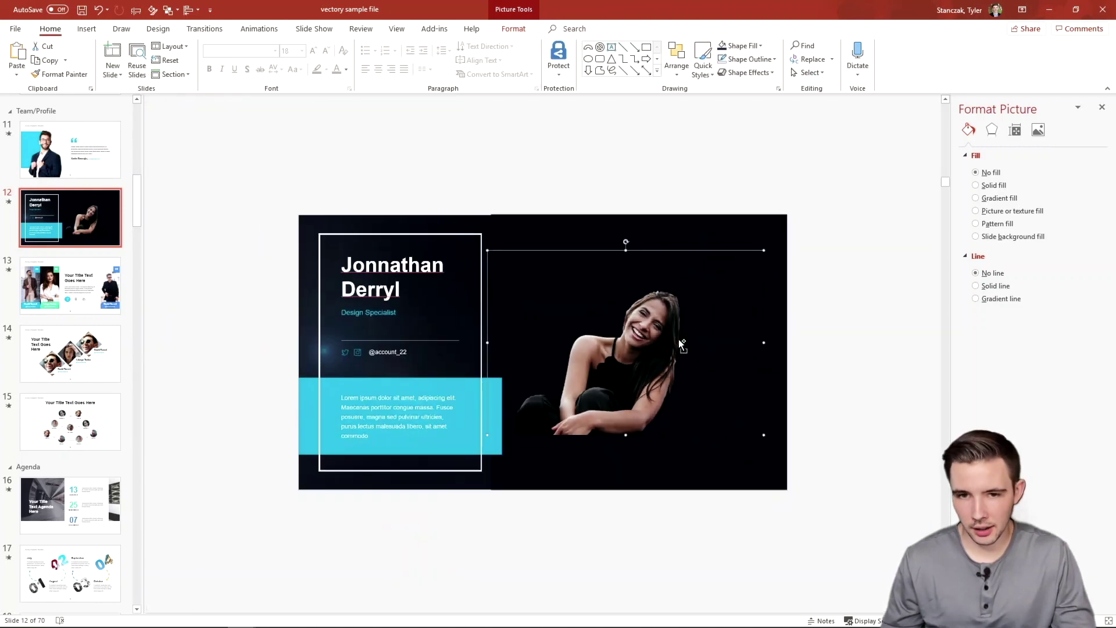
# - Enlarge the woman's photo from its corners and position it on the right of the slide
pyautogui.click(642, 218)
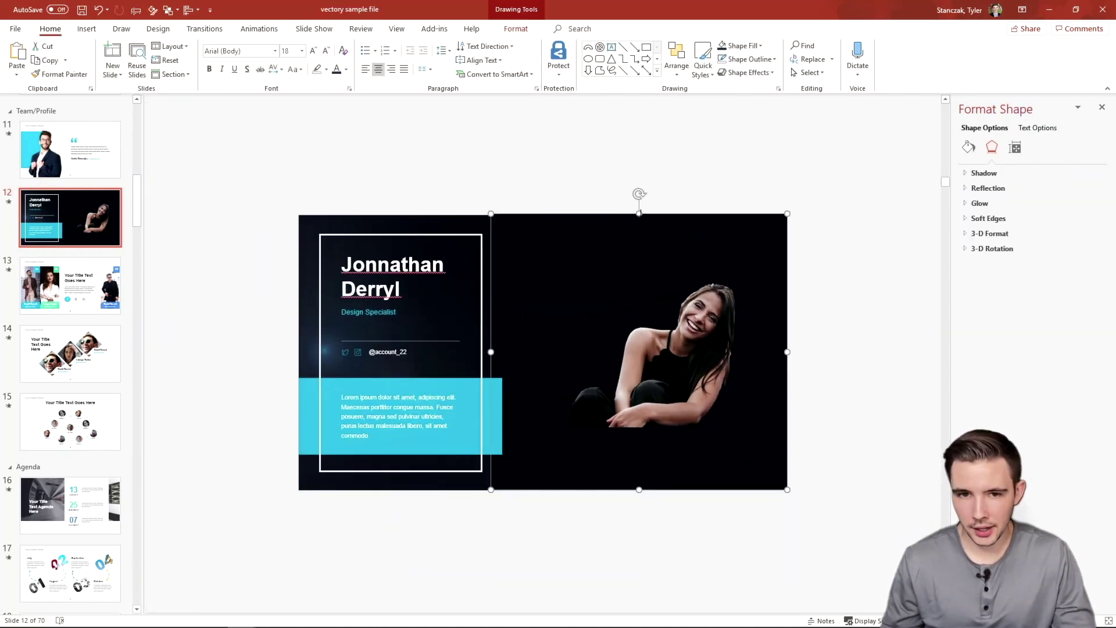
pyautogui.click(838, 355)
pyautogui.click(696, 354)
pyautogui.click(772, 304)
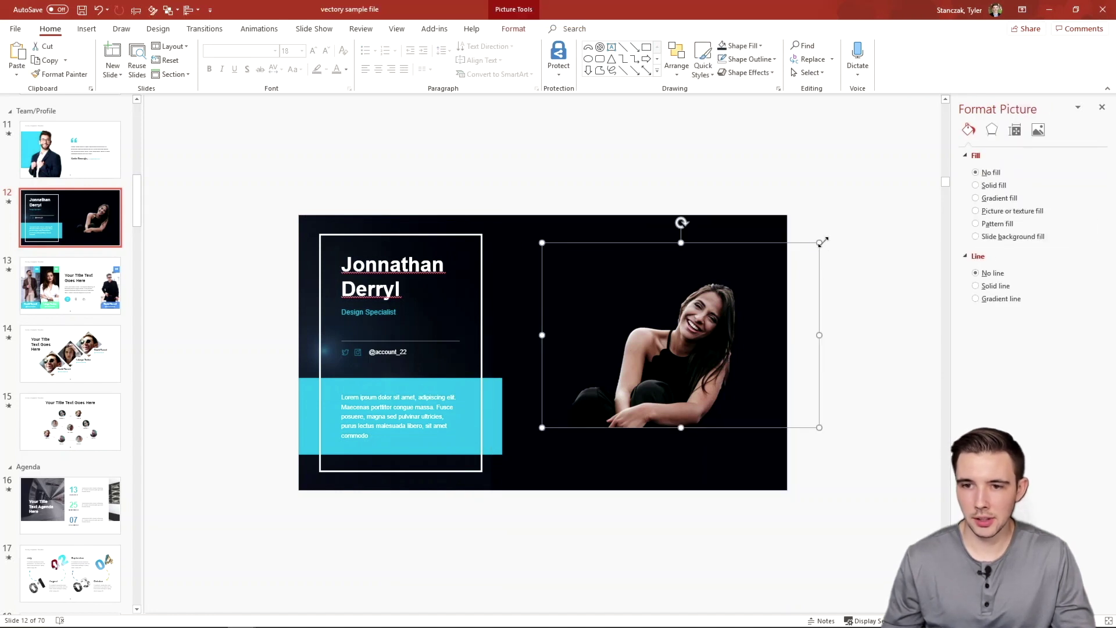
pyautogui.moveTo(821, 242); pyautogui.dragTo(931, 167)
pyautogui.moveTo(700, 399); pyautogui.dragTo(683, 303)
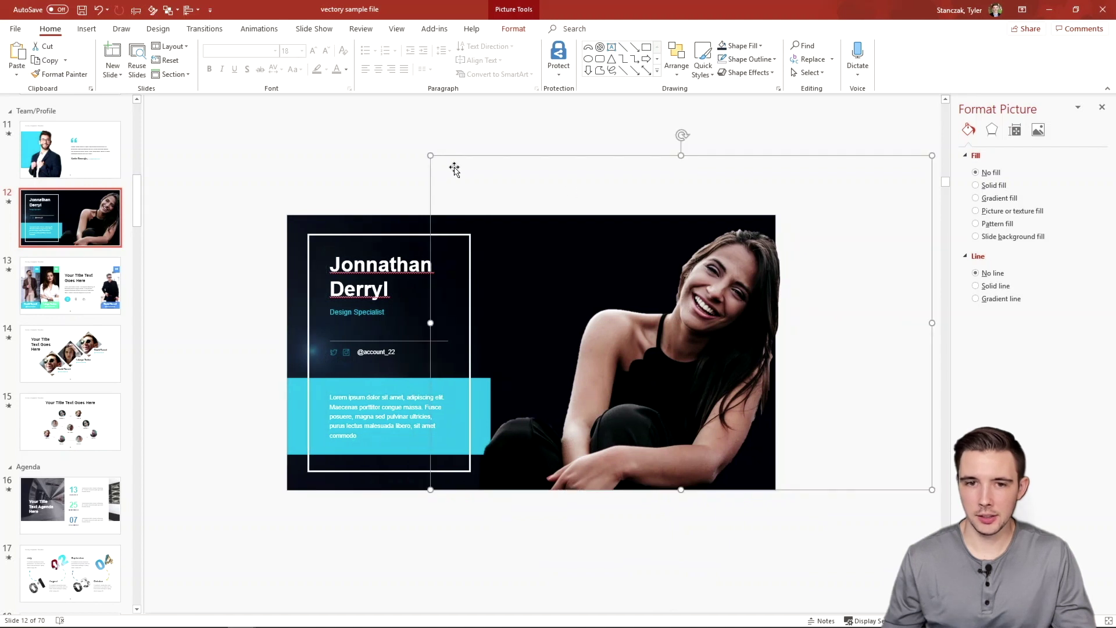
pyautogui.click(391, 153)
pyautogui.click(630, 386)
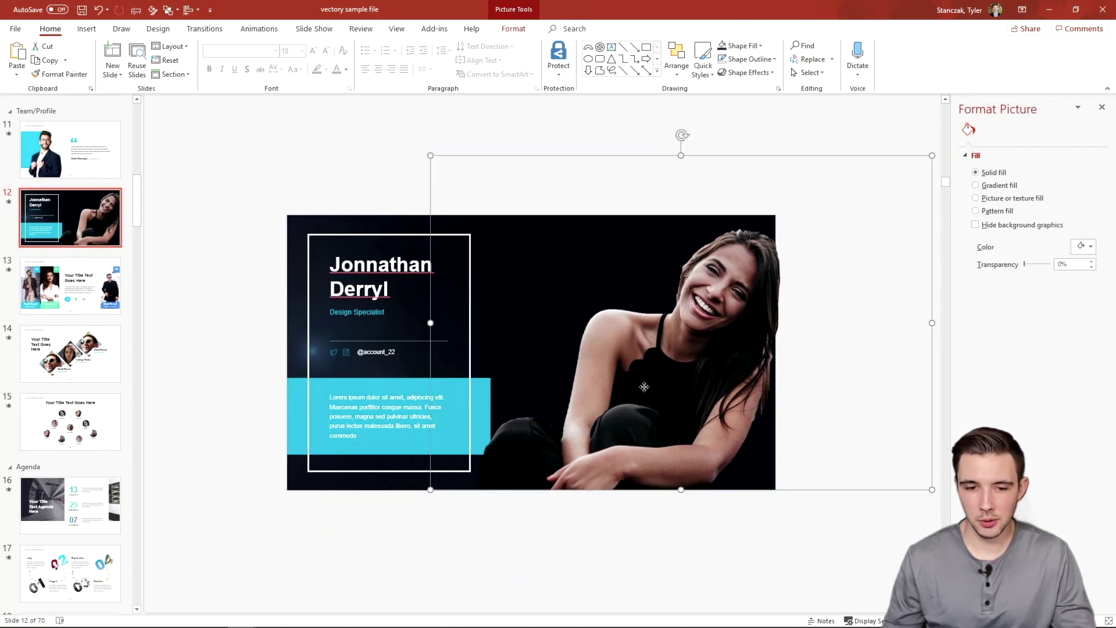
pyautogui.moveTo(631, 387); pyautogui.dragTo(648, 387)
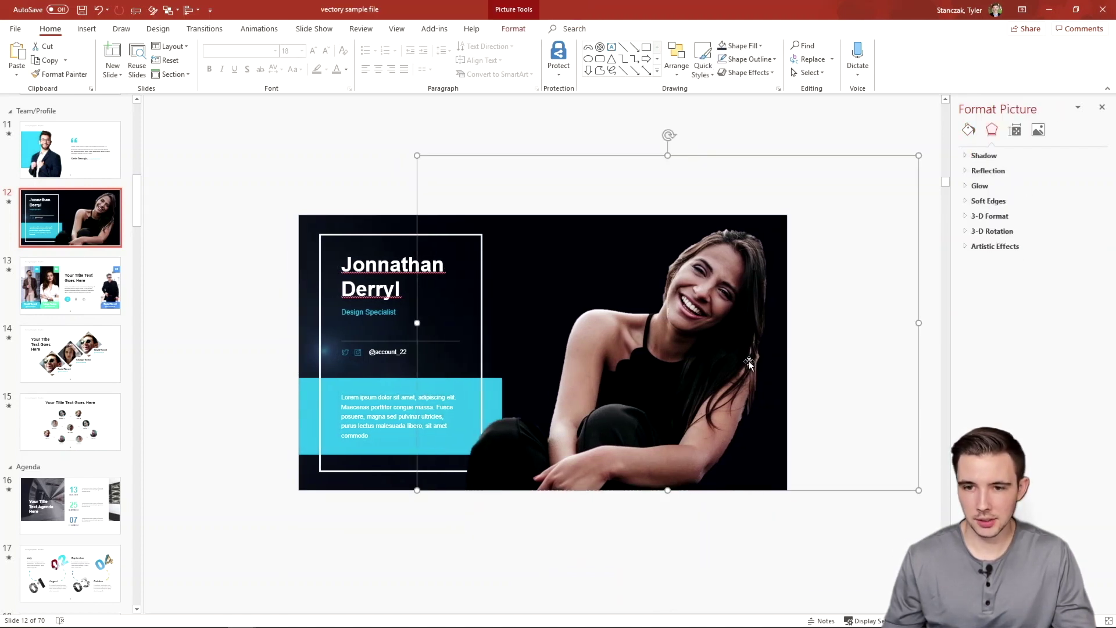
pyautogui.moveTo(919, 155); pyautogui.dragTo(929, 149)
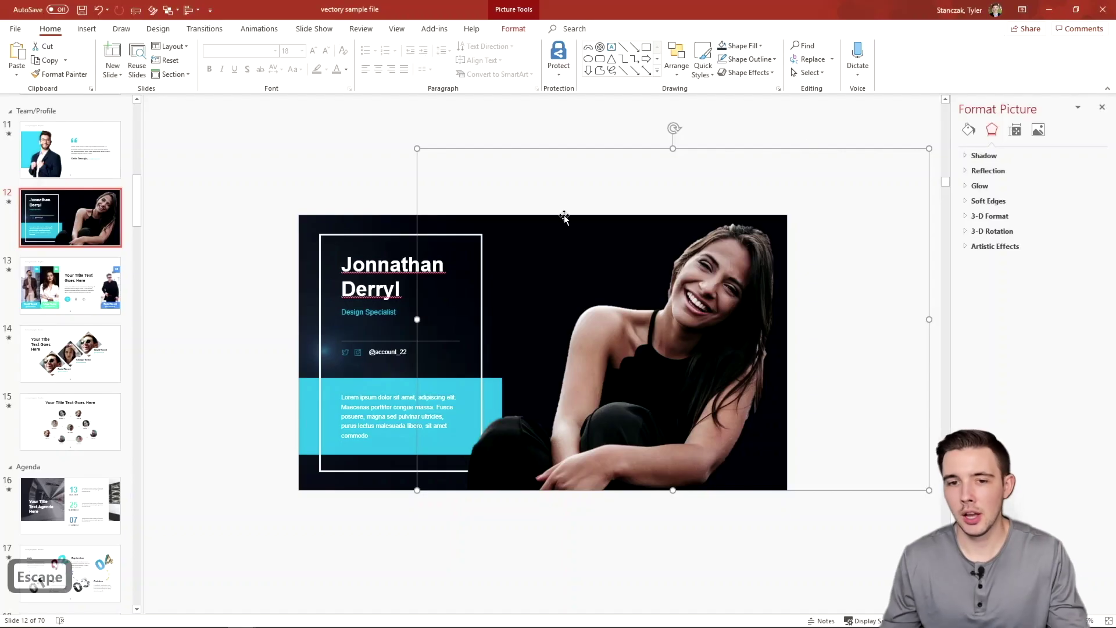
pyautogui.scroll(2, 775, 358)
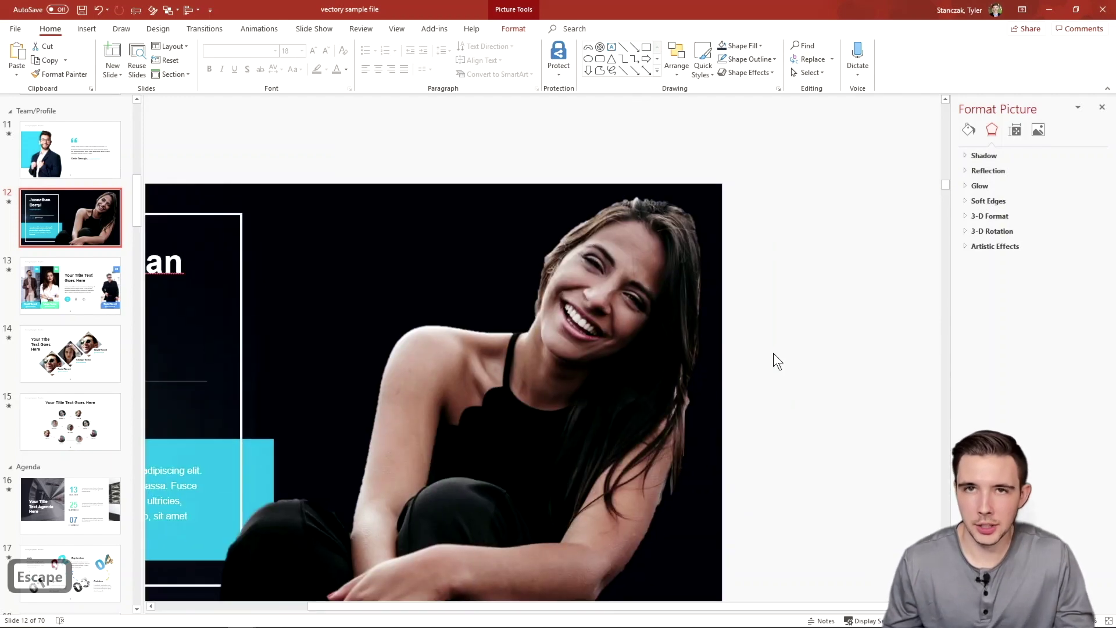
# - Draw a Scribble shape around the leftover fringe along the left edge of her hair
pyautogui.scroll(2, 774, 354)
pyautogui.click(87, 31)
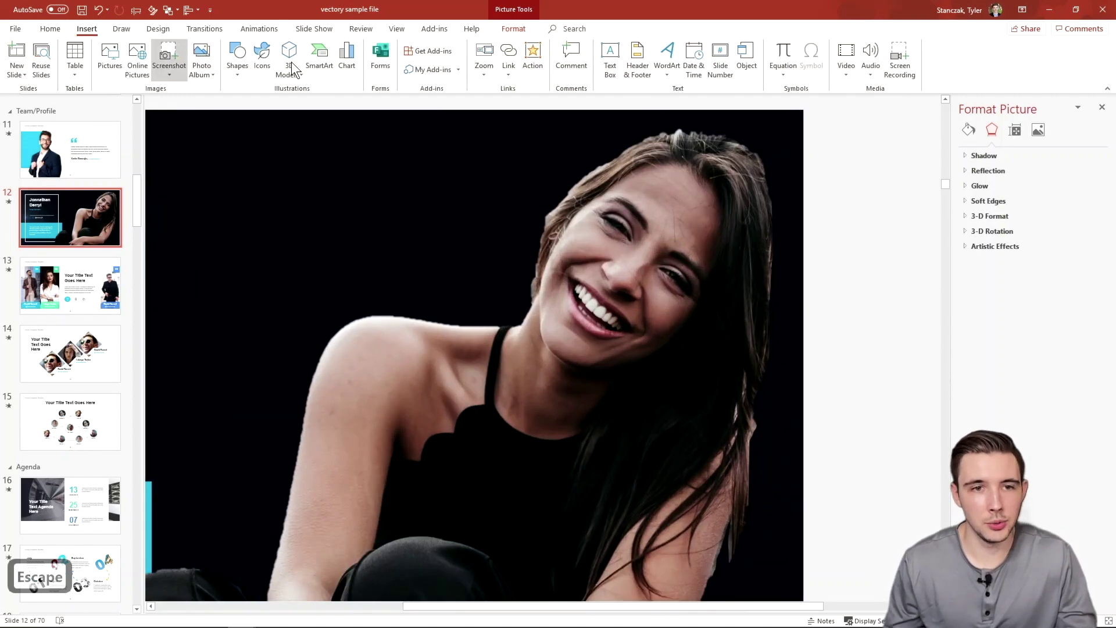
pyautogui.click(237, 66)
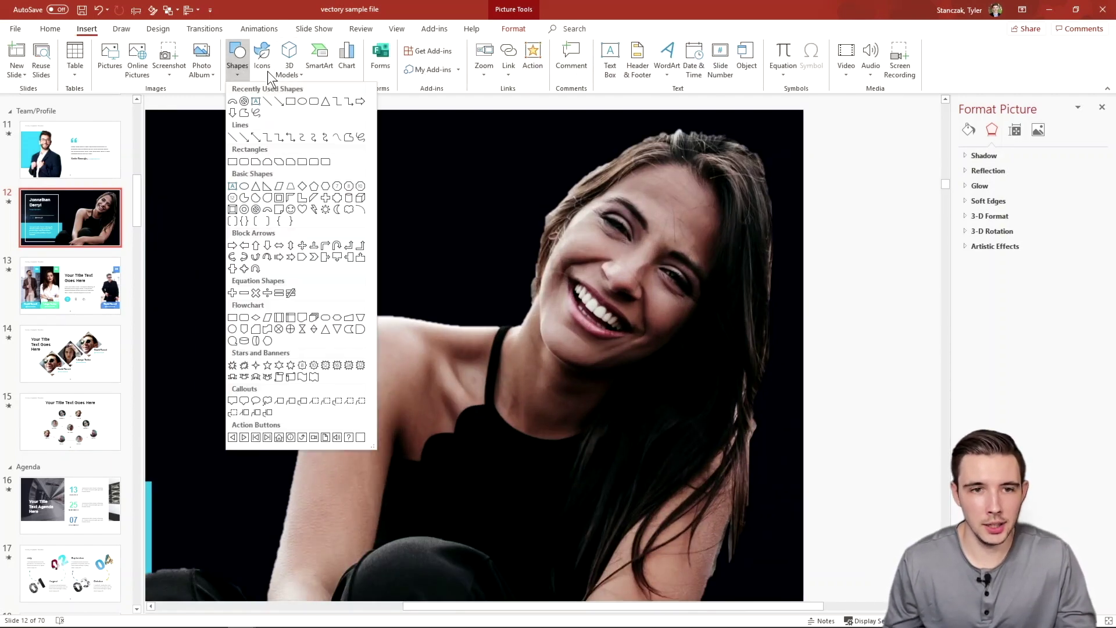
pyautogui.click(361, 138)
pyautogui.moveTo(536, 300)
pyautogui.mouseDown()
pyautogui.moveTo(552, 214)
pyautogui.moveTo(622, 143)
pyautogui.moveTo(538, 300)
pyautogui.mouseUp()
# - Subtract the cyan shape from the woman's photo with Merge Shapes
pyautogui.click(703, 241)
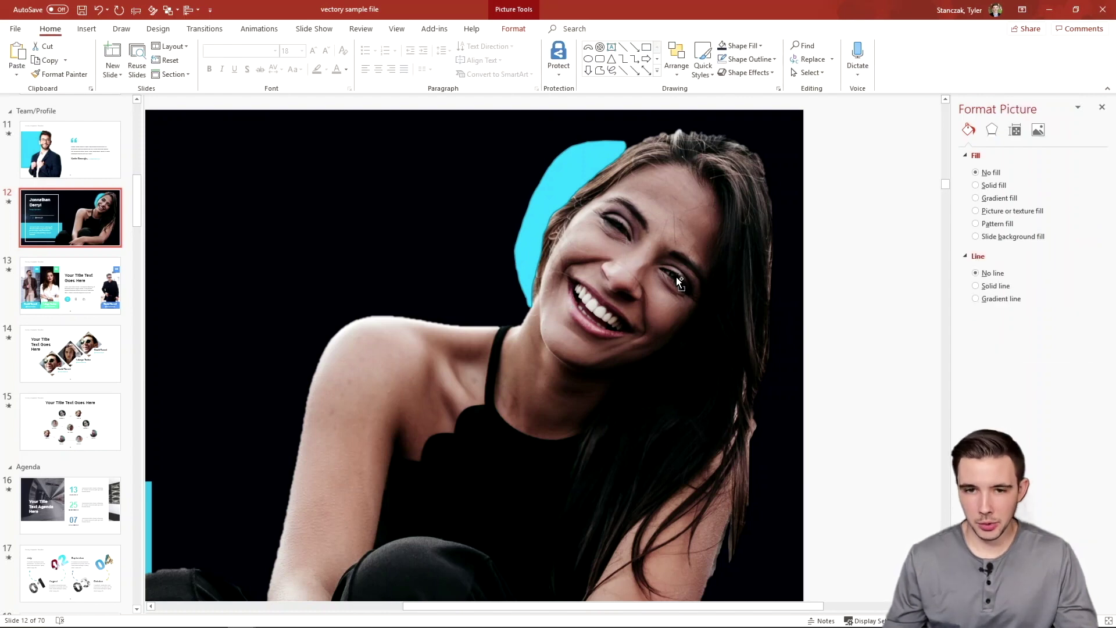
pyautogui.keyDown('ctrl'); pyautogui.scroll(-2, 675, 277); pyautogui.keyUp('ctrl')
pyautogui.keyDown('shift'); pyautogui.click(684, 244); pyautogui.keyUp('shift')
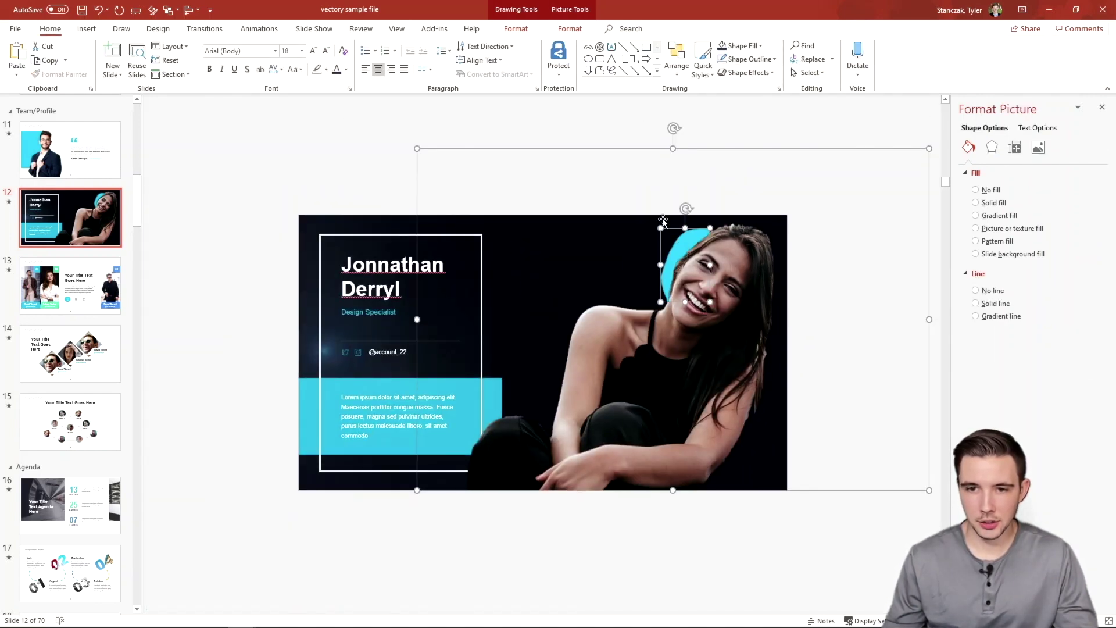
pyautogui.click(515, 29)
pyautogui.click(129, 72)
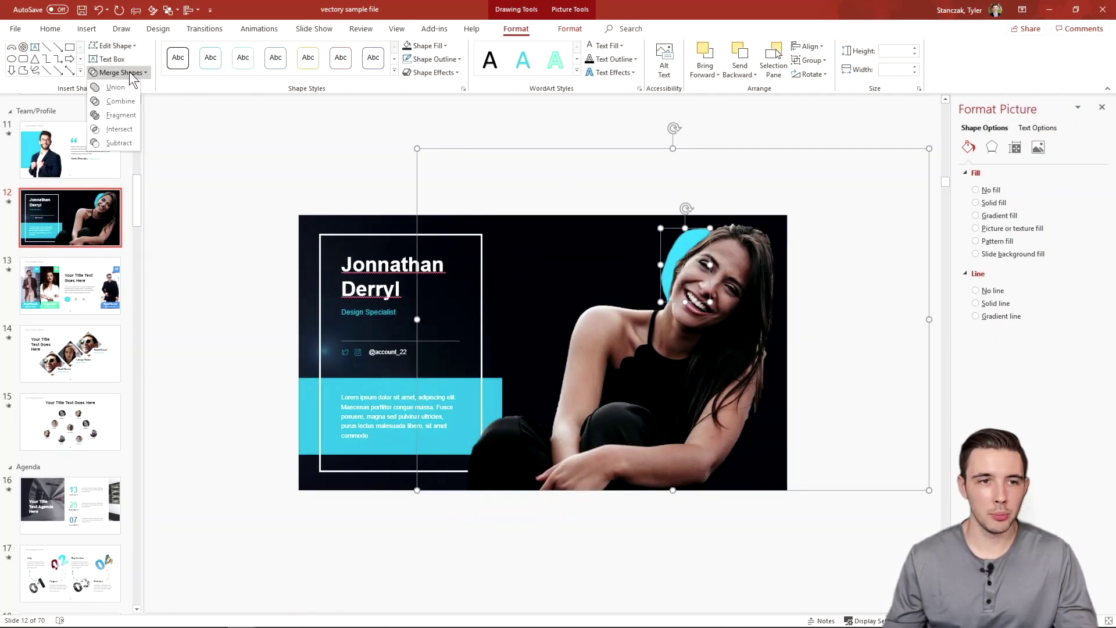
pyautogui.click(126, 142)
pyautogui.click(754, 532)
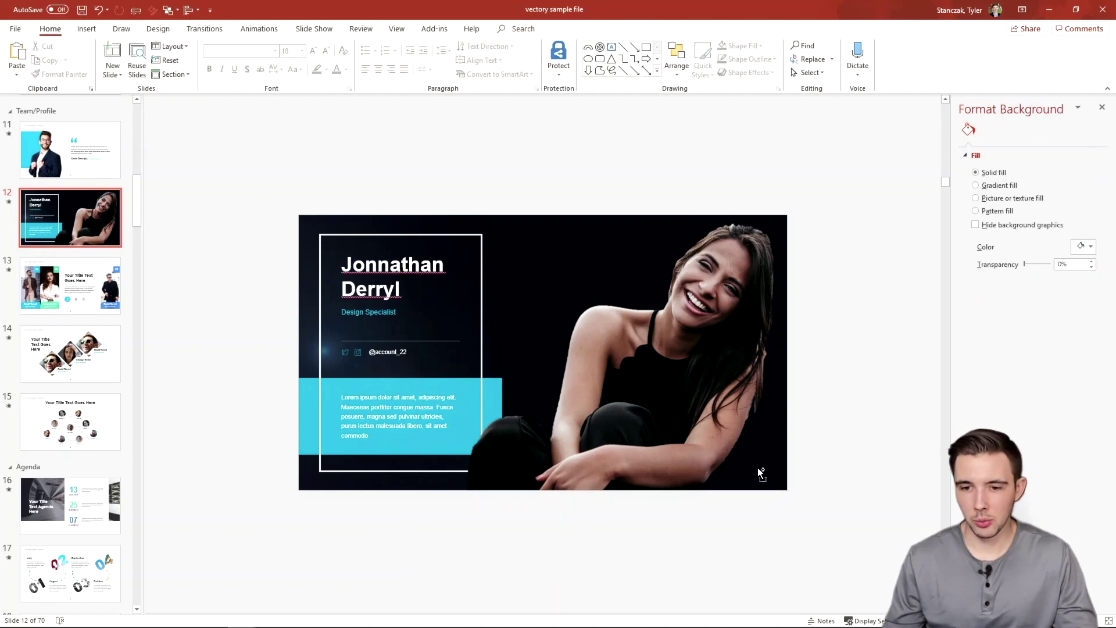
# - Draw a freehand Scribble shape over the leftover background patch between her hair and arm
pyautogui.keyDown('ctrl'); pyautogui.scroll(3, 759, 468); pyautogui.keyUp('ctrl')
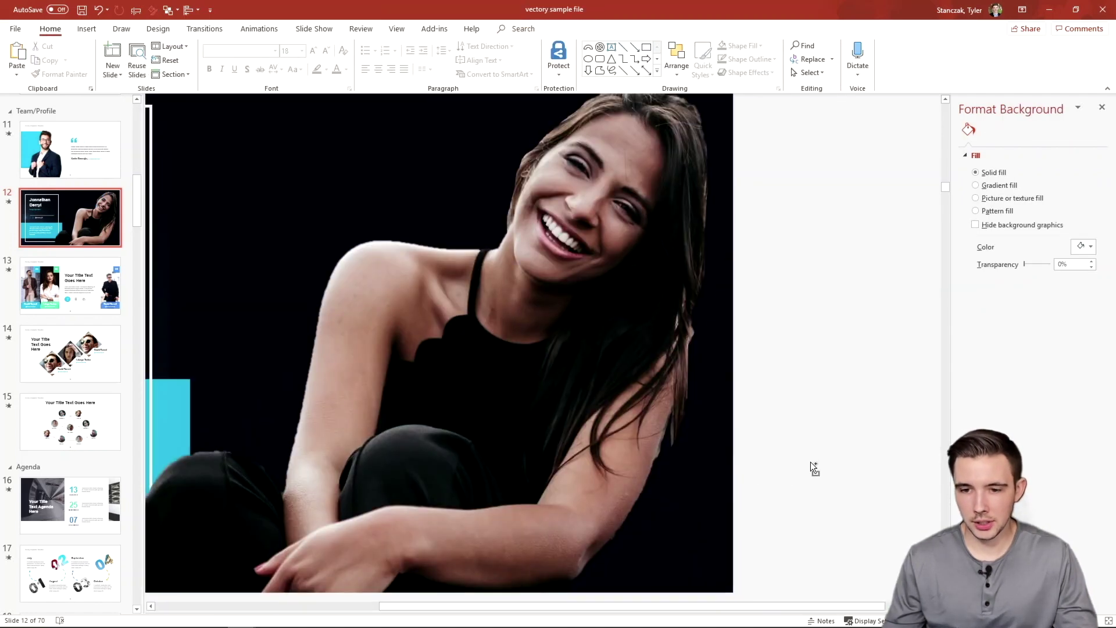
pyautogui.click(87, 29)
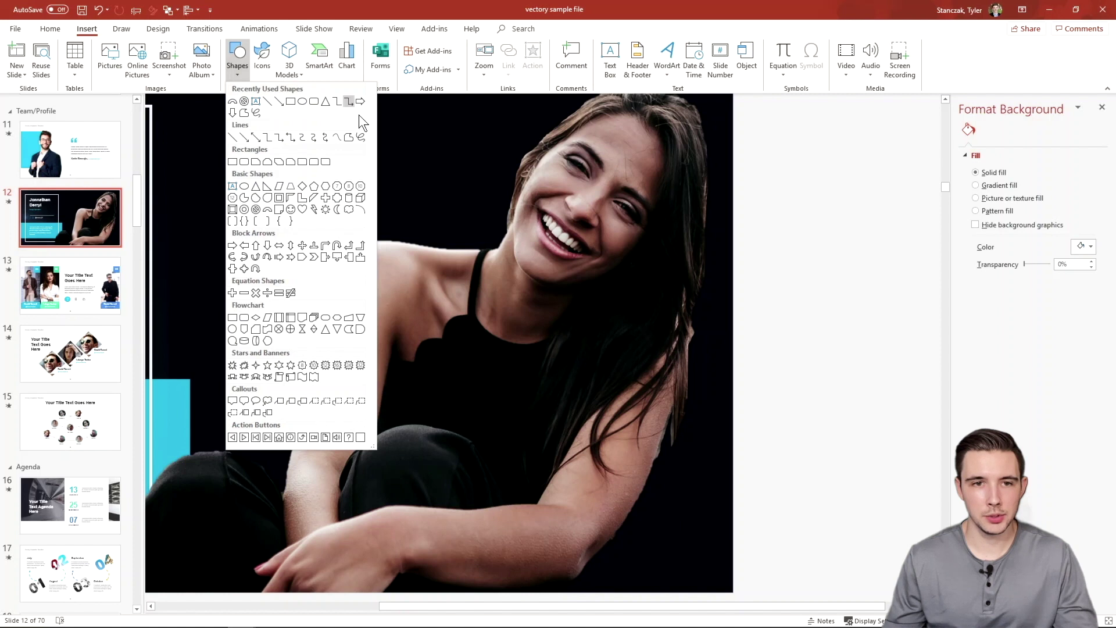
pyautogui.click(358, 114)
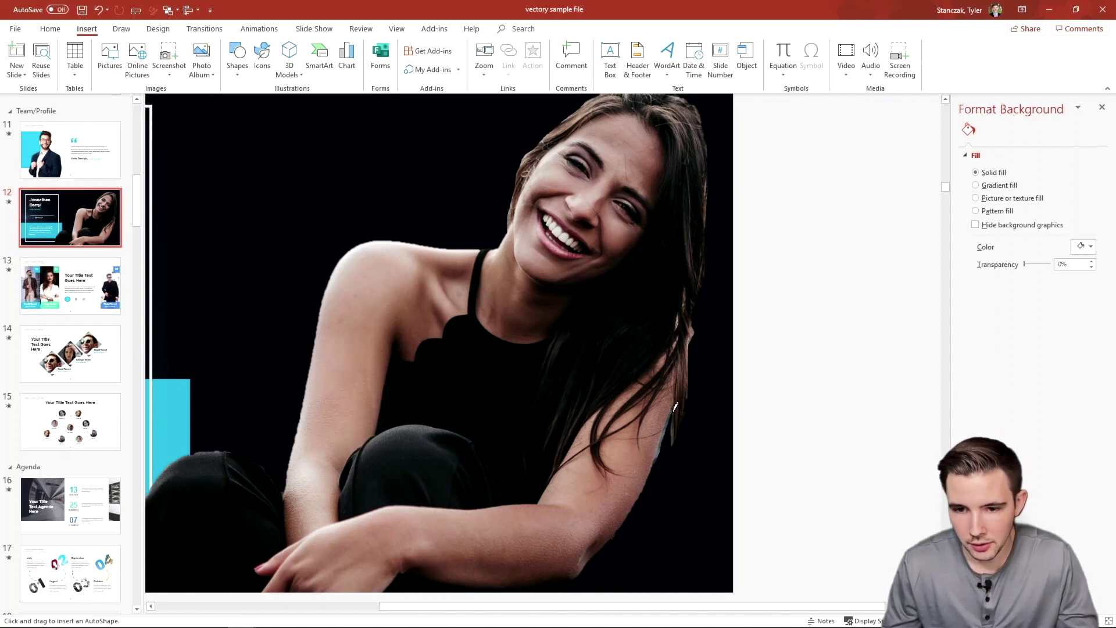
pyautogui.moveTo(675, 430); pyautogui.dragTo(673, 413)
# - Subtract the scribble from the woman's photo with Merge Shapes, then deselect it
pyautogui.keyDown('shift'); pyautogui.click(581, 407); pyautogui.keyUp('shift')
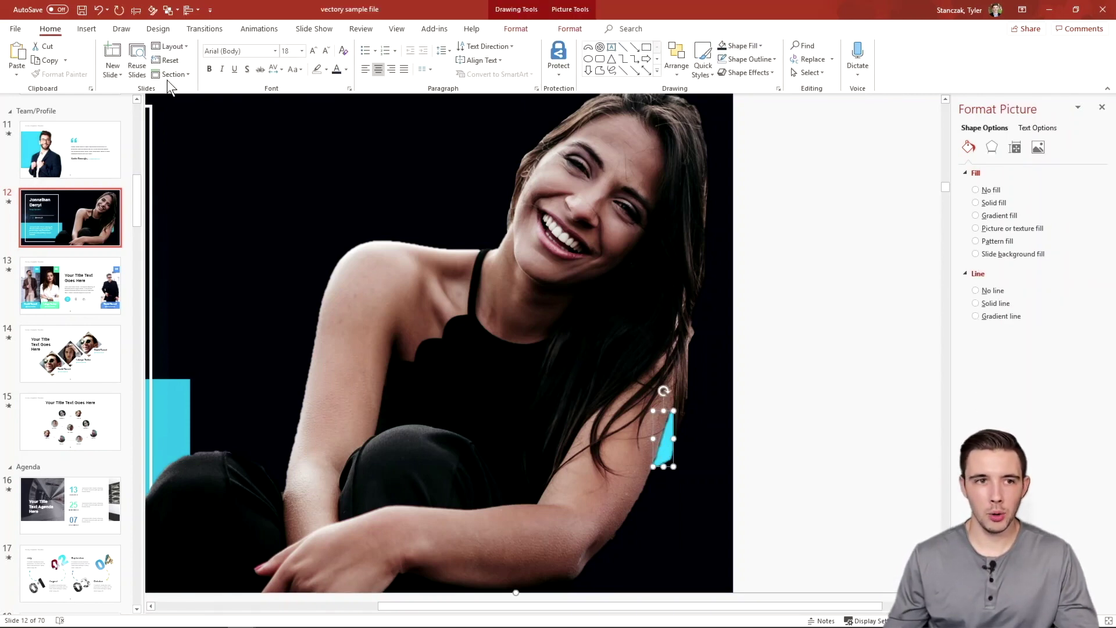
pyautogui.click(139, 71)
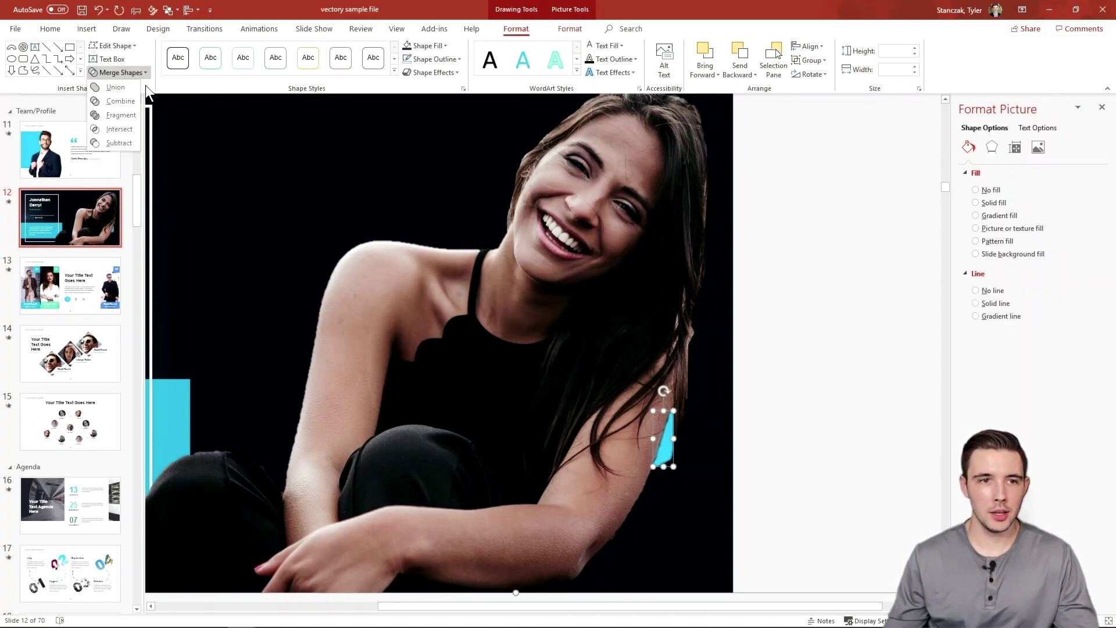
pyautogui.click(124, 143)
pyautogui.scroll(-3, 578, 426)
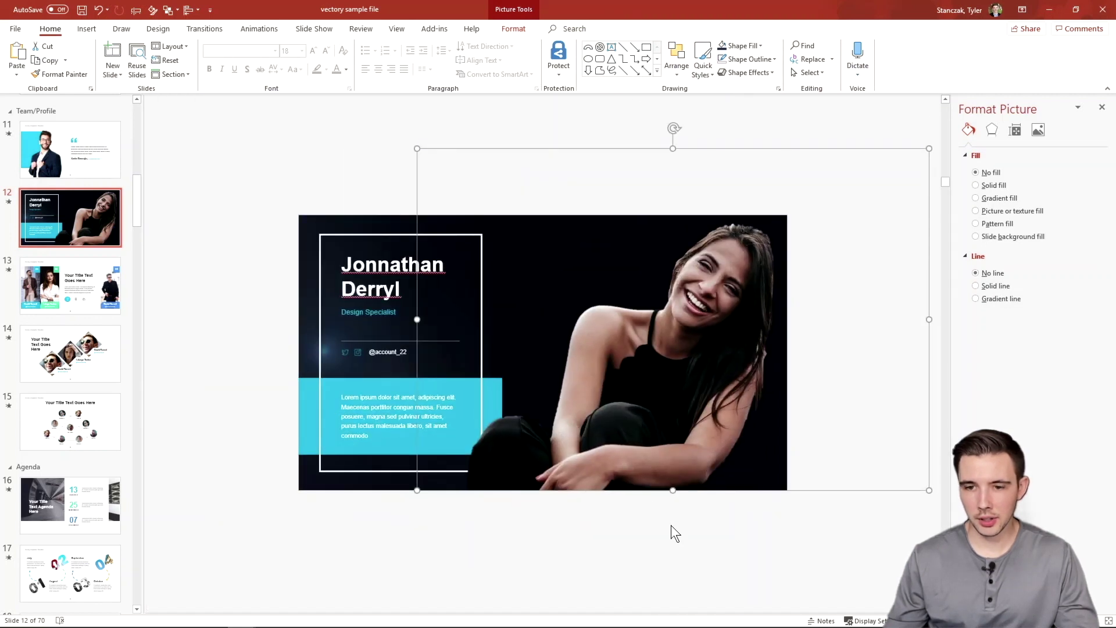
pyautogui.press('Escape')
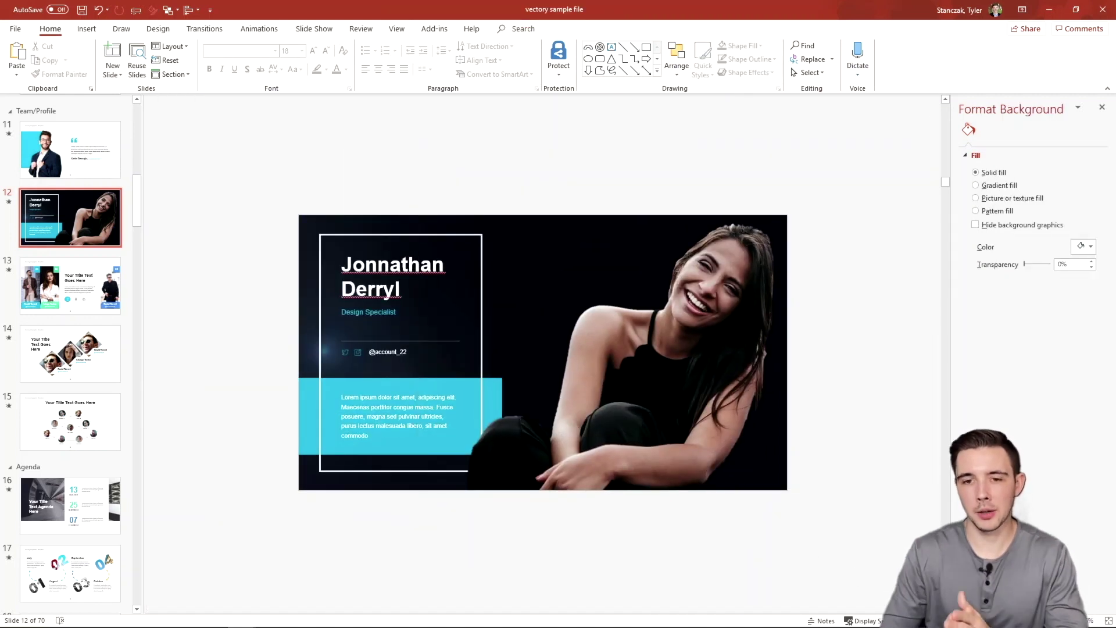